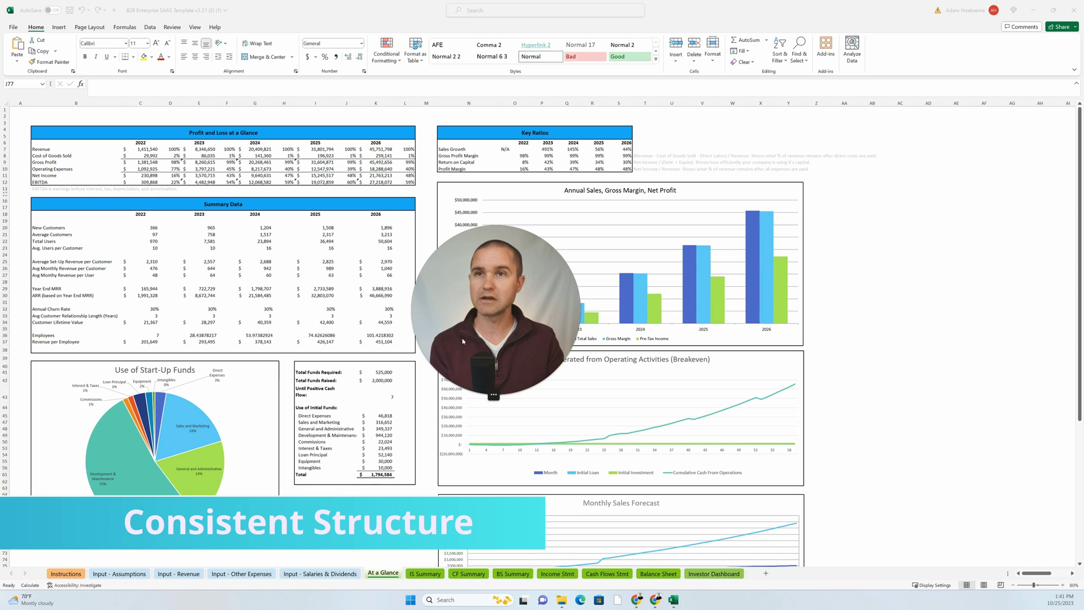
# Step: Tour the Instructions and input sheets, briefly selecting the CEO to Developer 2 employee rows
pyautogui.click(64, 574)
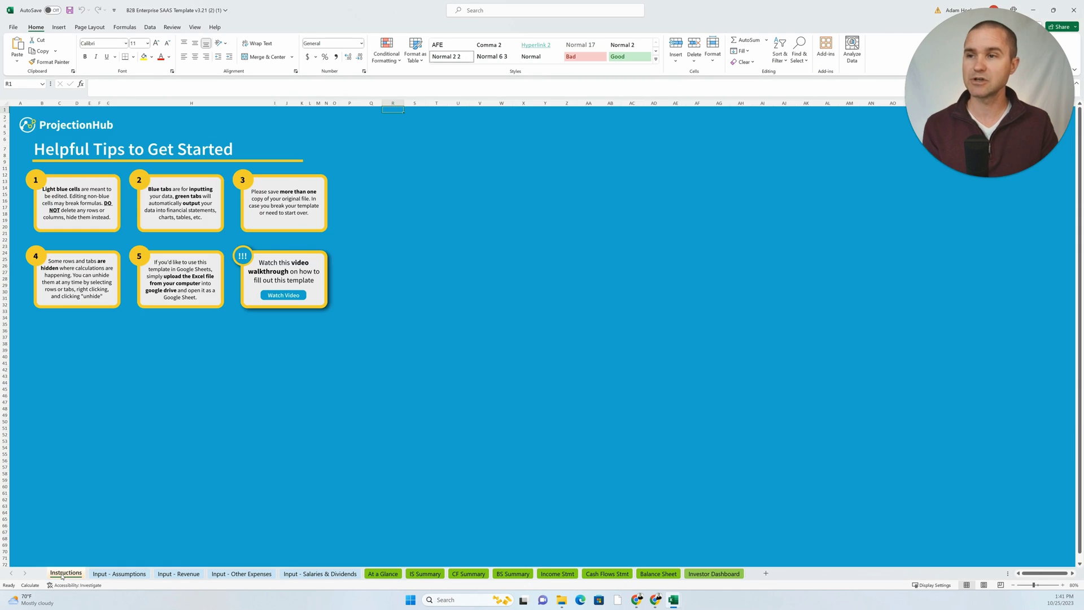
pyautogui.click(105, 574)
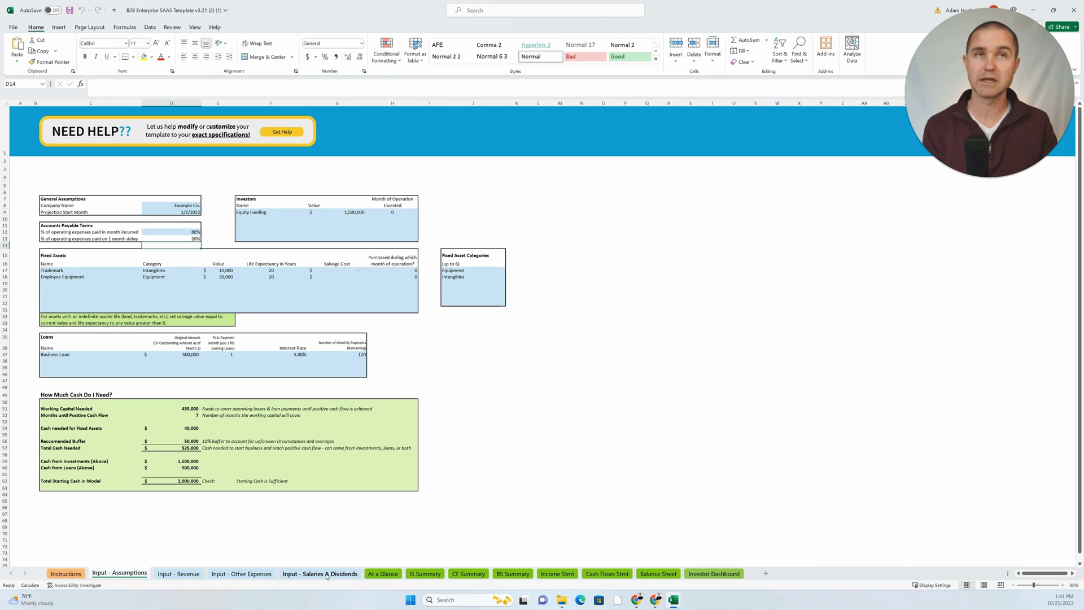
pyautogui.click(178, 574)
pyautogui.click(242, 574)
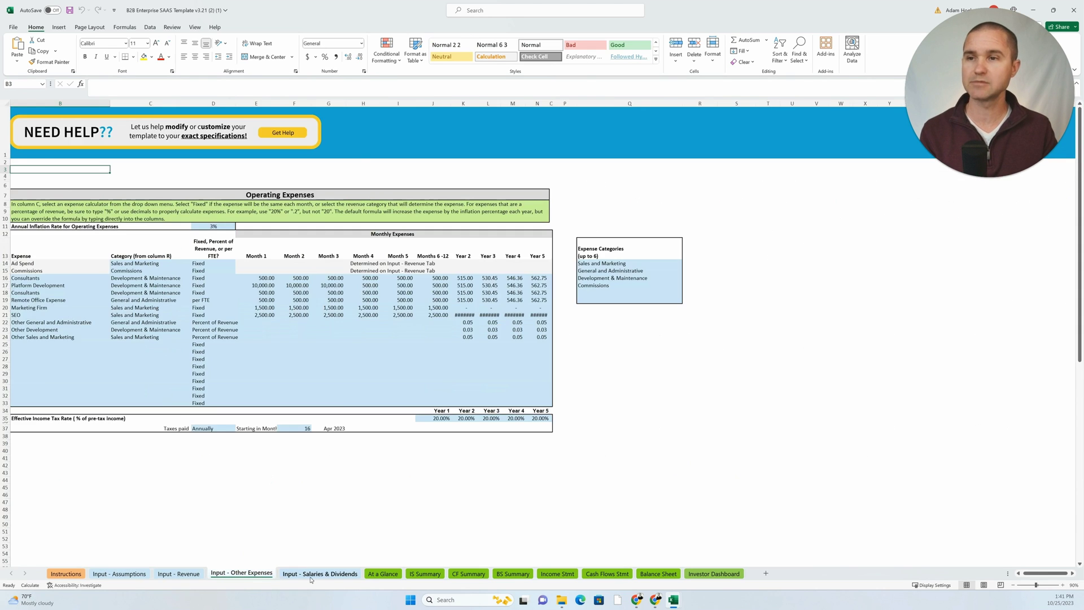
pyautogui.click(311, 574)
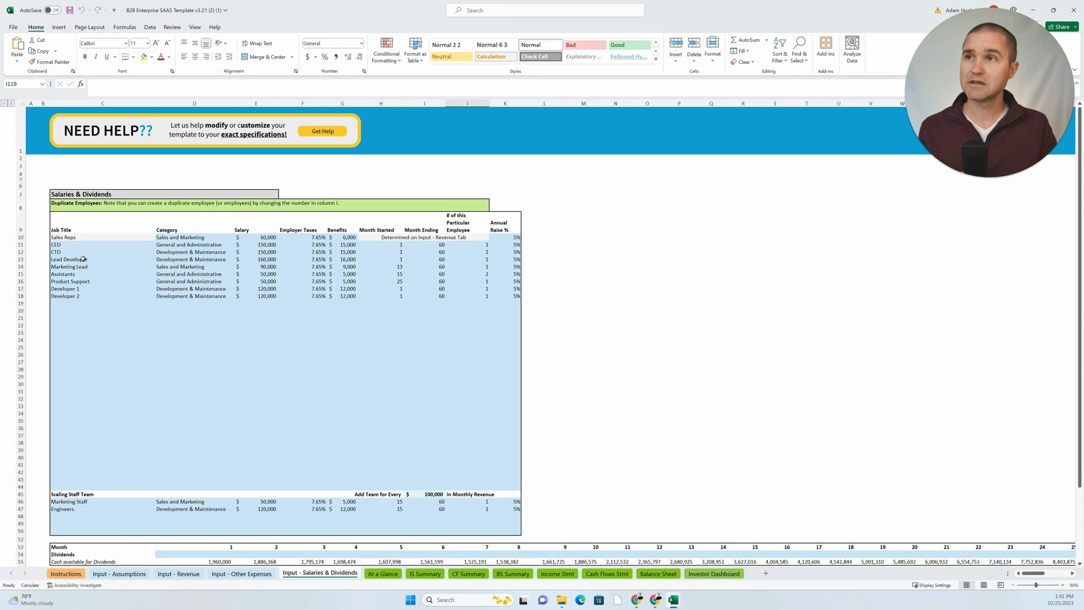
pyautogui.moveTo(95, 246); pyautogui.dragTo(173, 296)
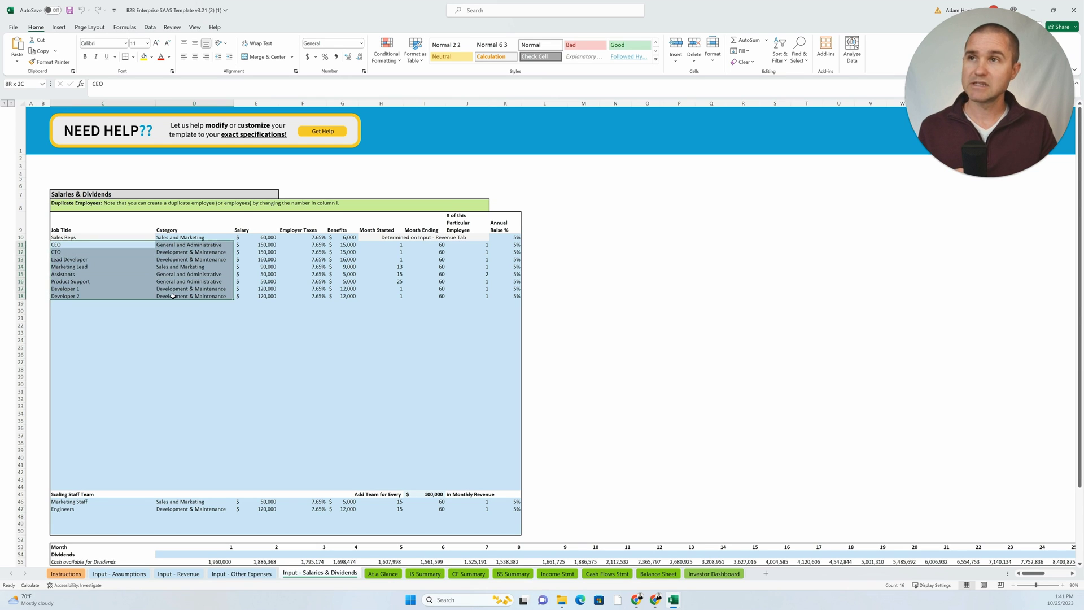
pyautogui.click(209, 334)
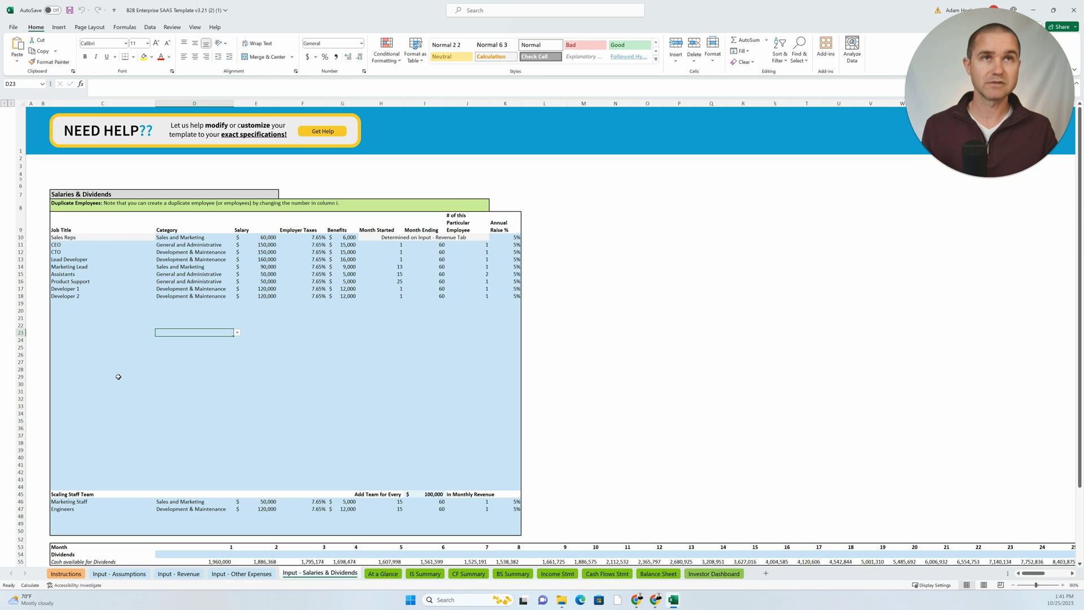
# Step: Tour the summary, statement and Investor Dashboard sheets, ending on At a Glance
pyautogui.click(382, 574)
pyautogui.click(424, 574)
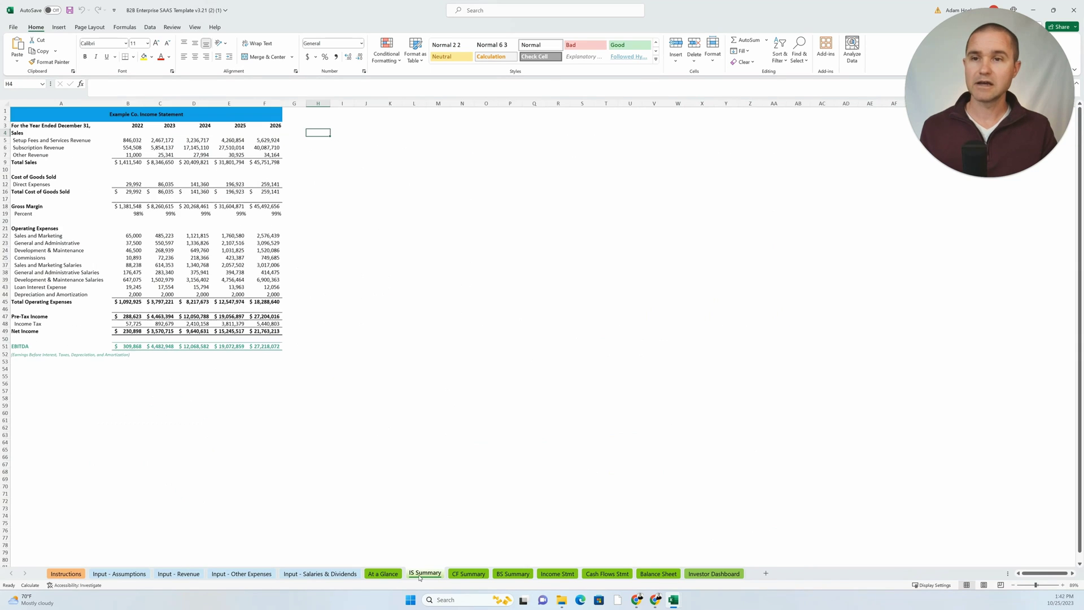
pyautogui.click(469, 574)
pyautogui.click(499, 574)
pyautogui.click(558, 574)
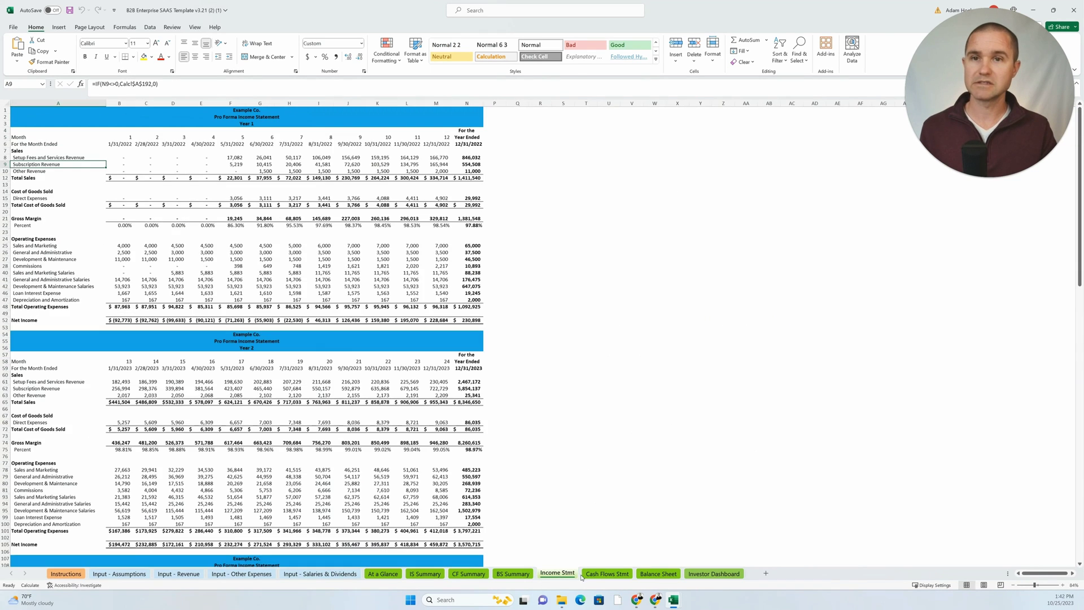
pyautogui.click(607, 574)
pyautogui.click(650, 574)
pyautogui.click(714, 573)
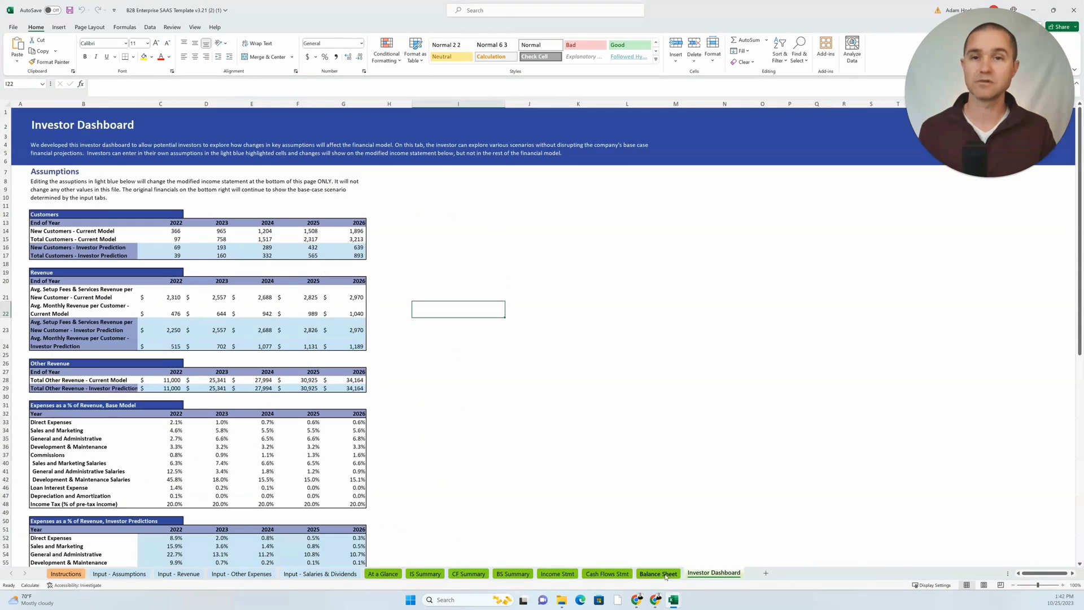
pyautogui.click(383, 574)
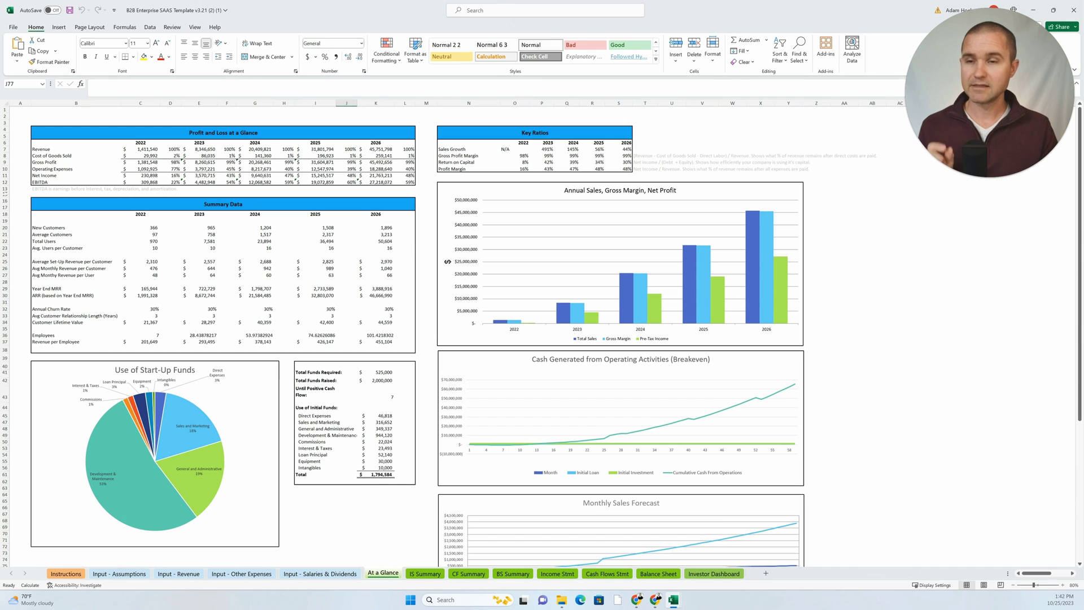
# Step: Open the Input - Revenue sheet and zoom in three steps to read the figures
pyautogui.click(119, 574)
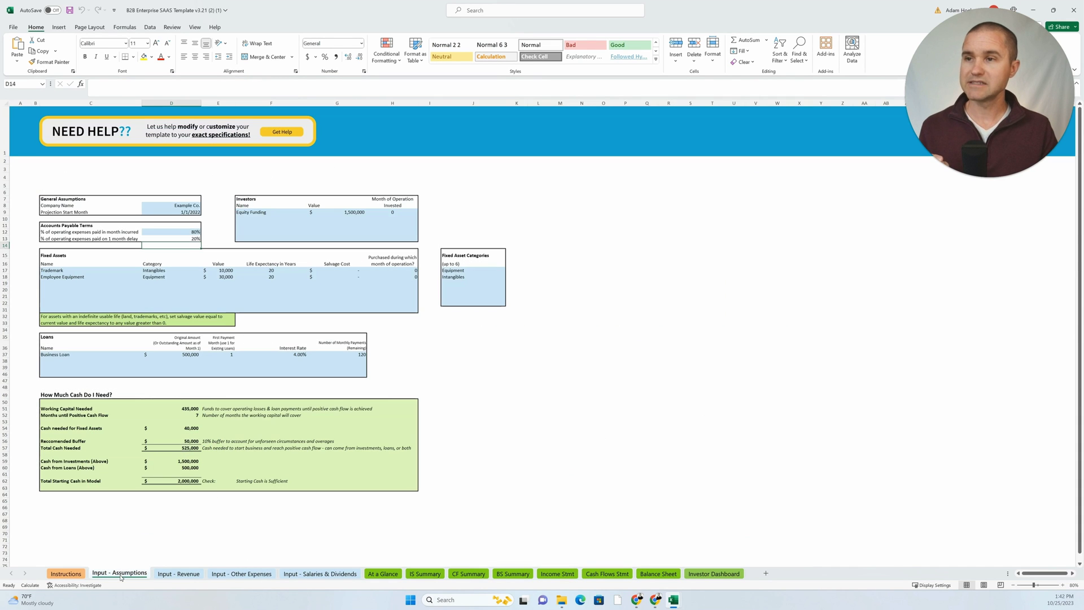
pyautogui.click(178, 574)
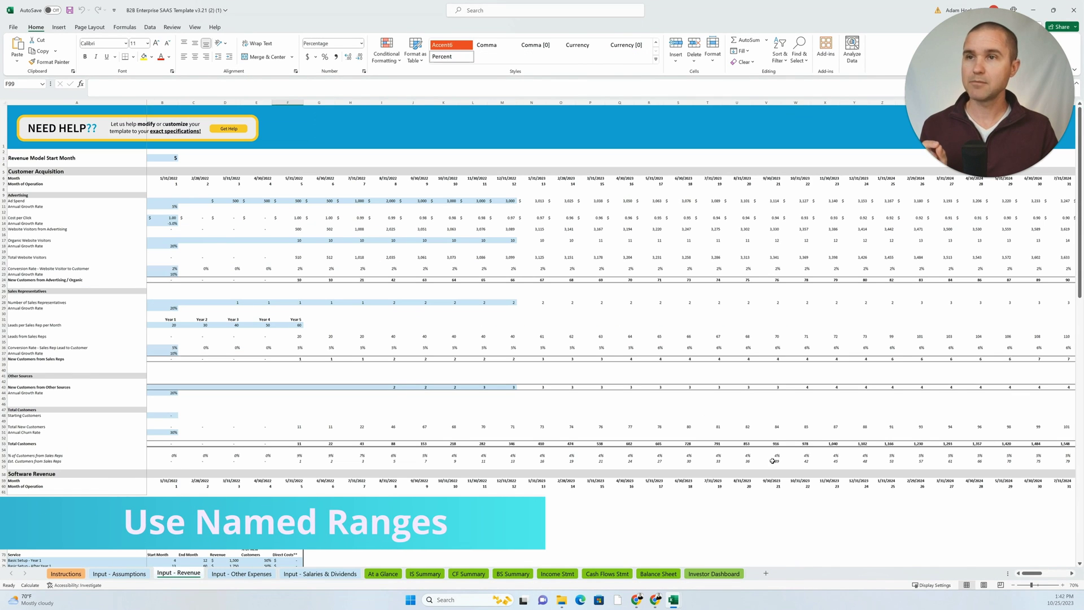
pyautogui.click(1062, 585)
pyautogui.click(1063, 586)
pyautogui.click(1062, 585)
pyautogui.click(1063, 586)
pyautogui.click(1062, 586)
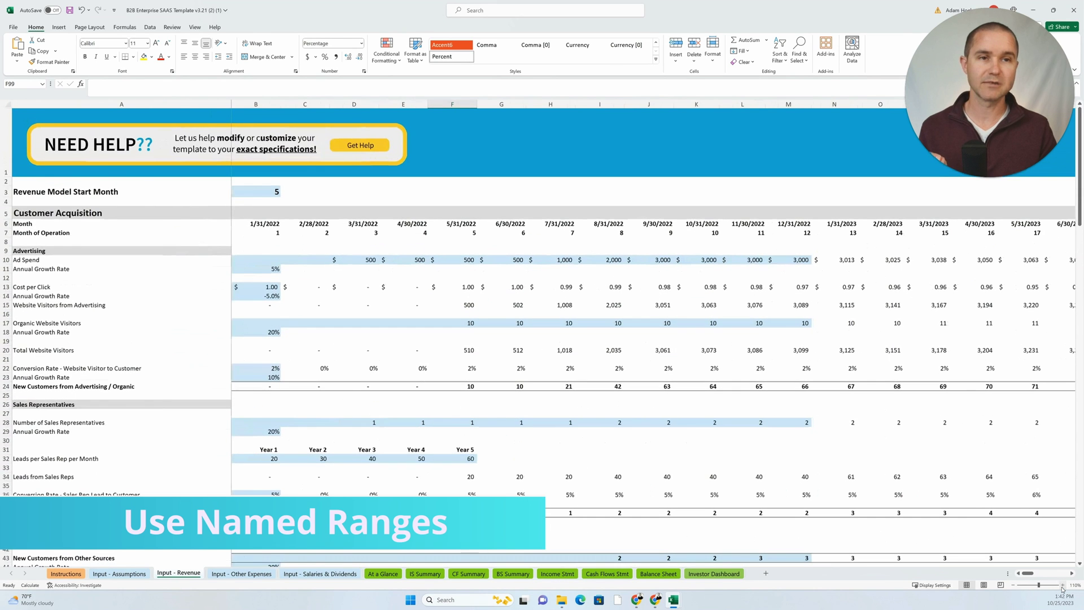
pyautogui.click(1062, 586)
pyautogui.click(1062, 585)
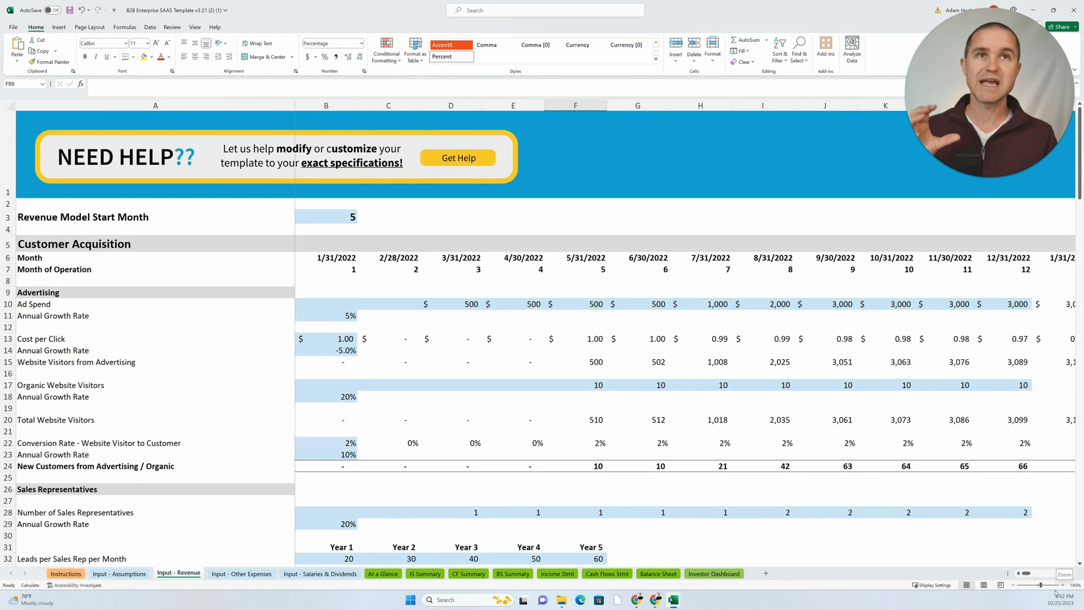
# Step: Scroll through the Customer Acquisition and Software Revenue sections
pyautogui.scroll(-1, 178, 350)
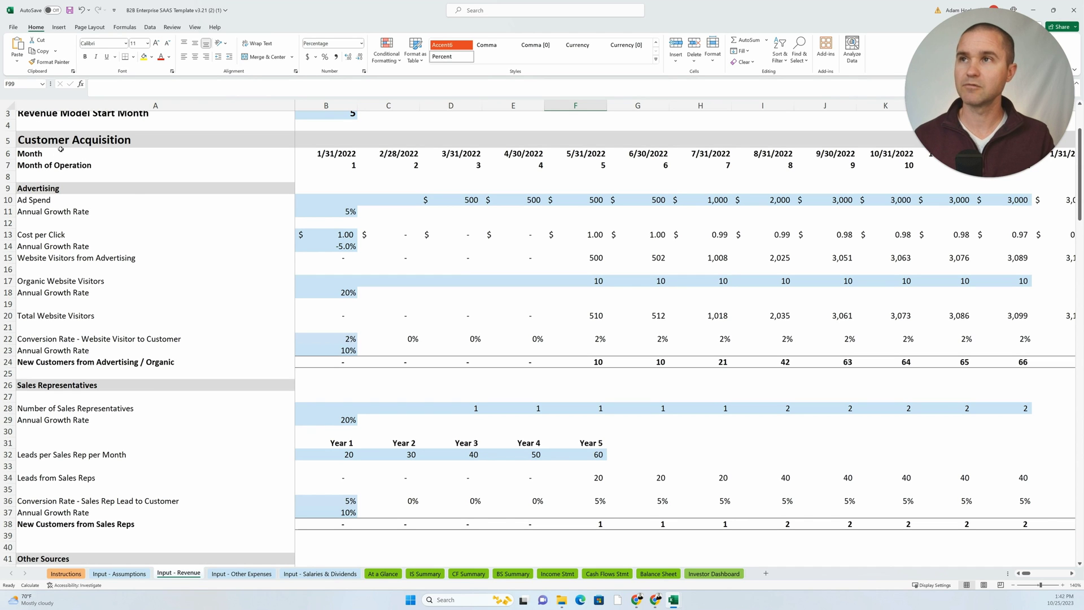
pyautogui.scroll(1, 108, 392)
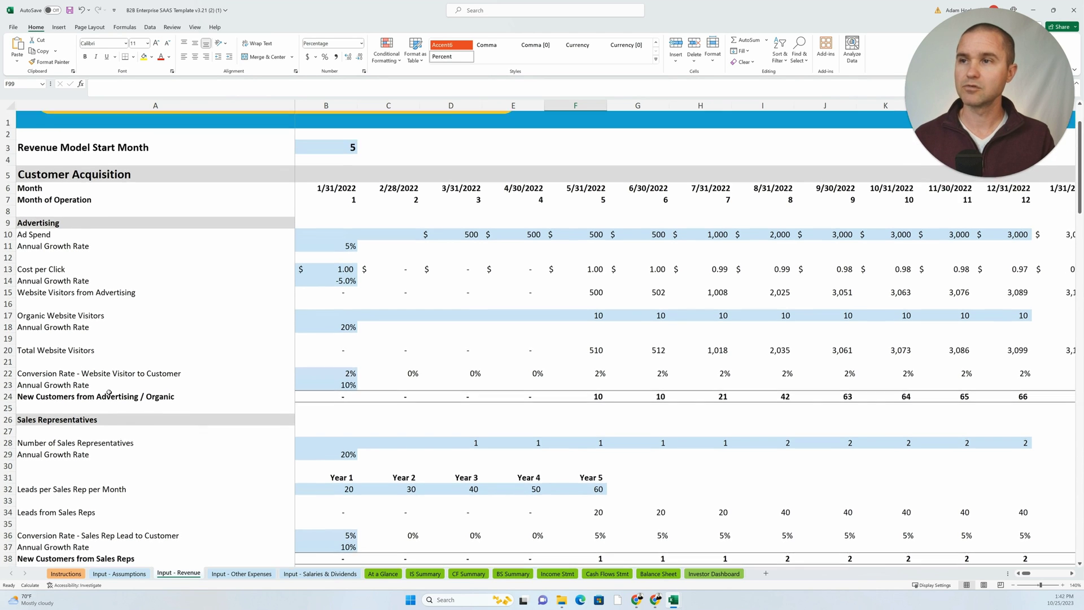
pyautogui.scroll(-4, 109, 391)
pyautogui.scroll(2, 109, 392)
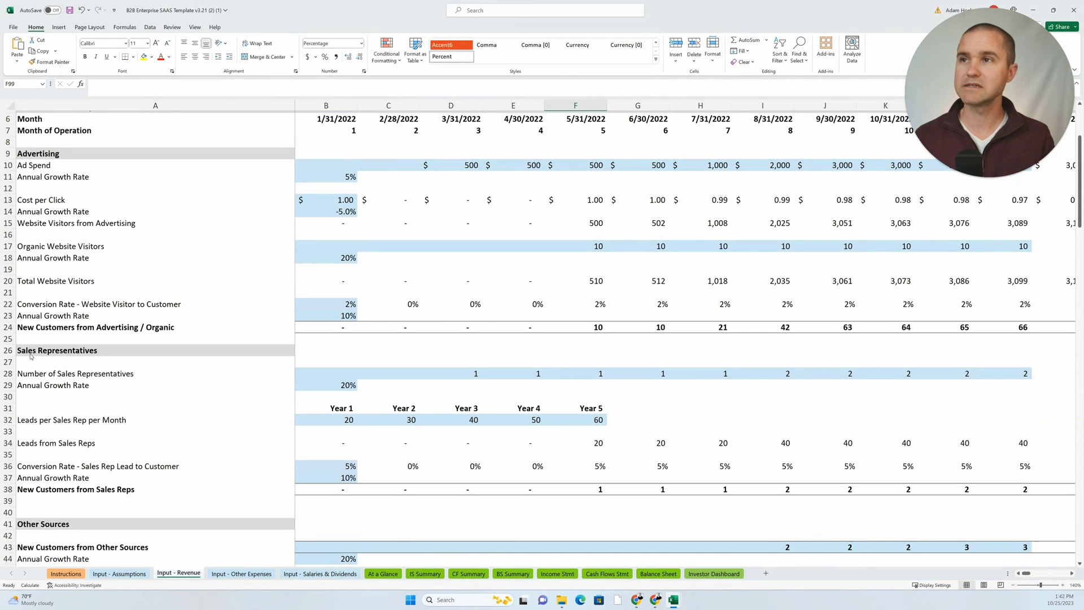
pyautogui.scroll(2, 102, 423)
pyautogui.scroll(-6, 82, 435)
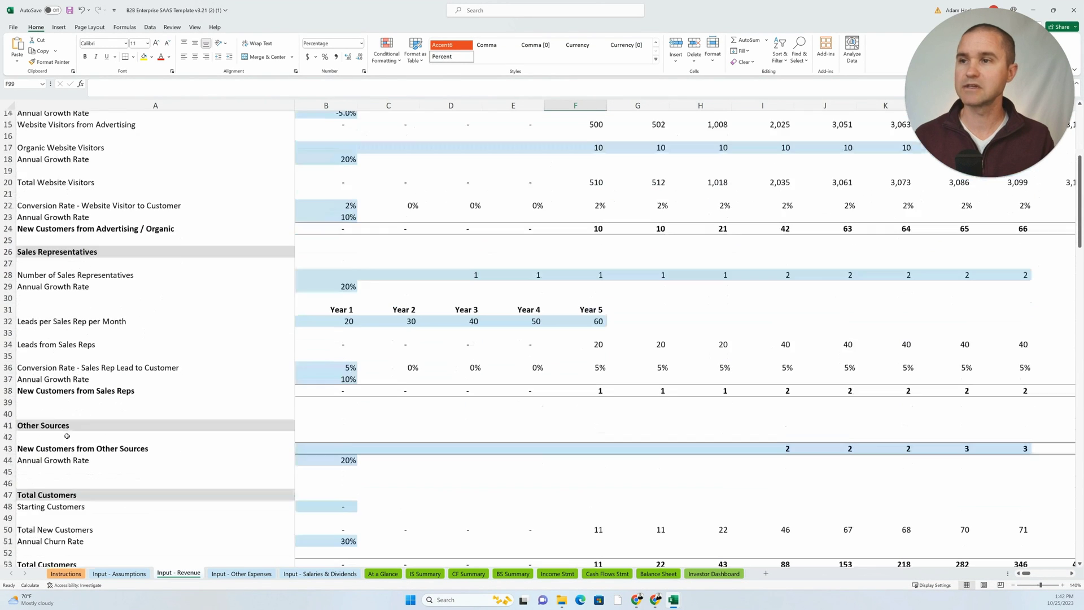
pyautogui.scroll(-4, 82, 438)
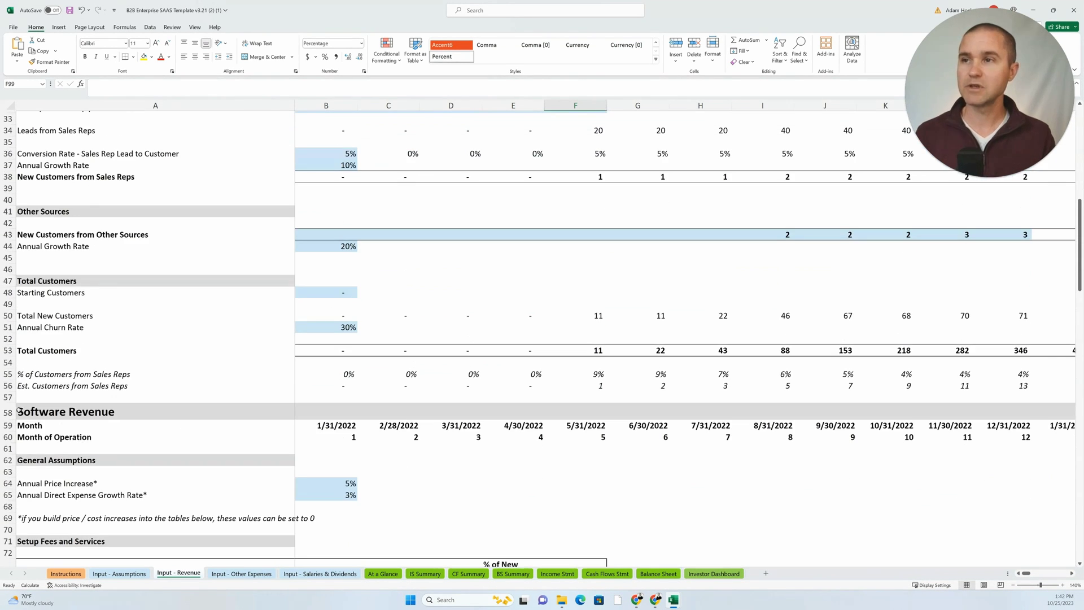
pyautogui.scroll(-6, 115, 441)
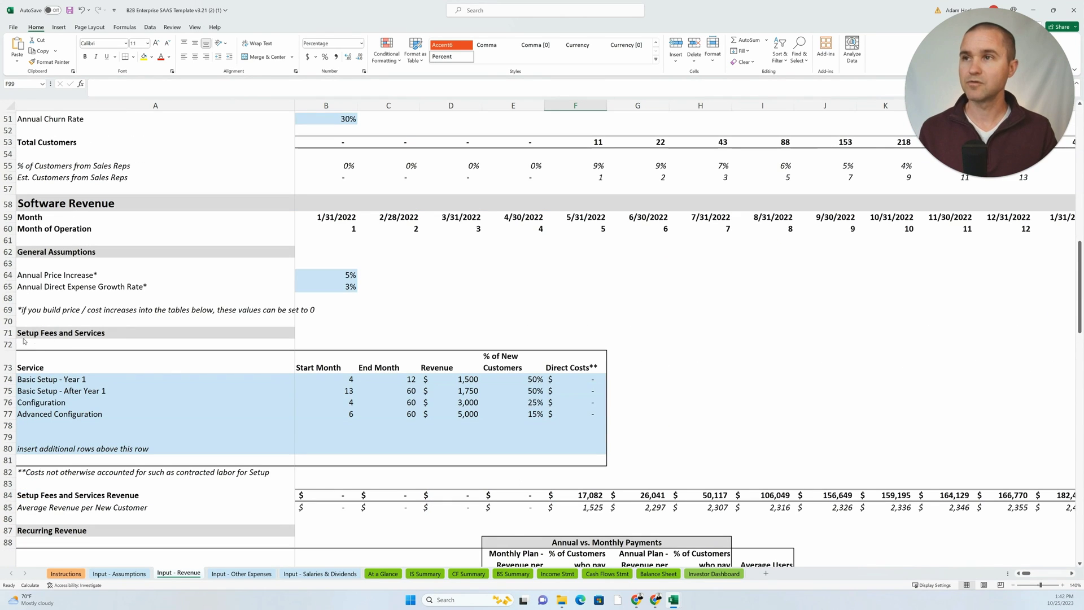
pyautogui.scroll(-4, 135, 467)
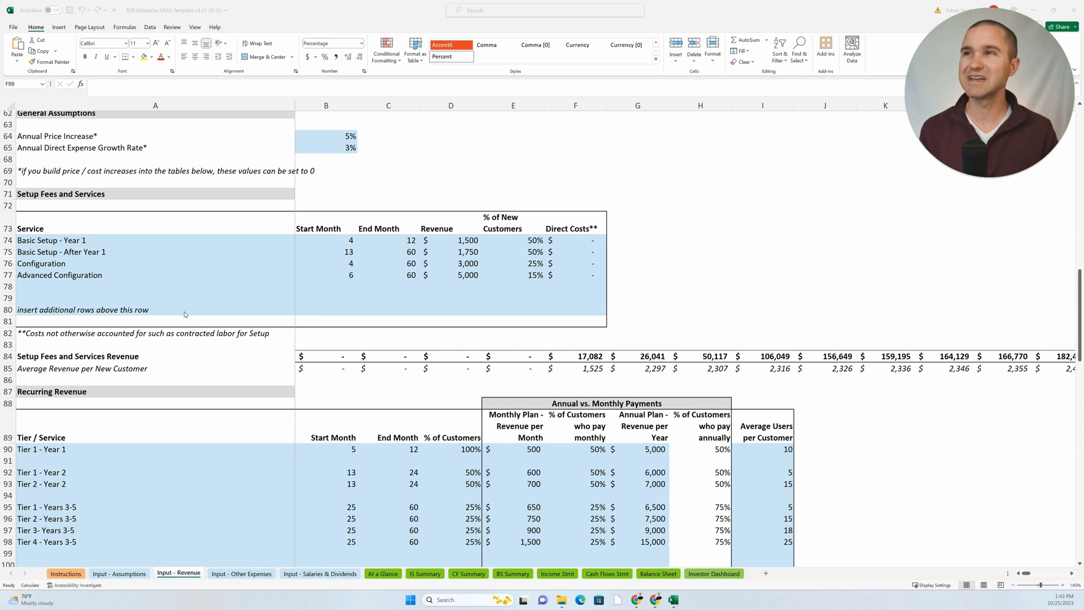
pyautogui.scroll(1, 185, 315)
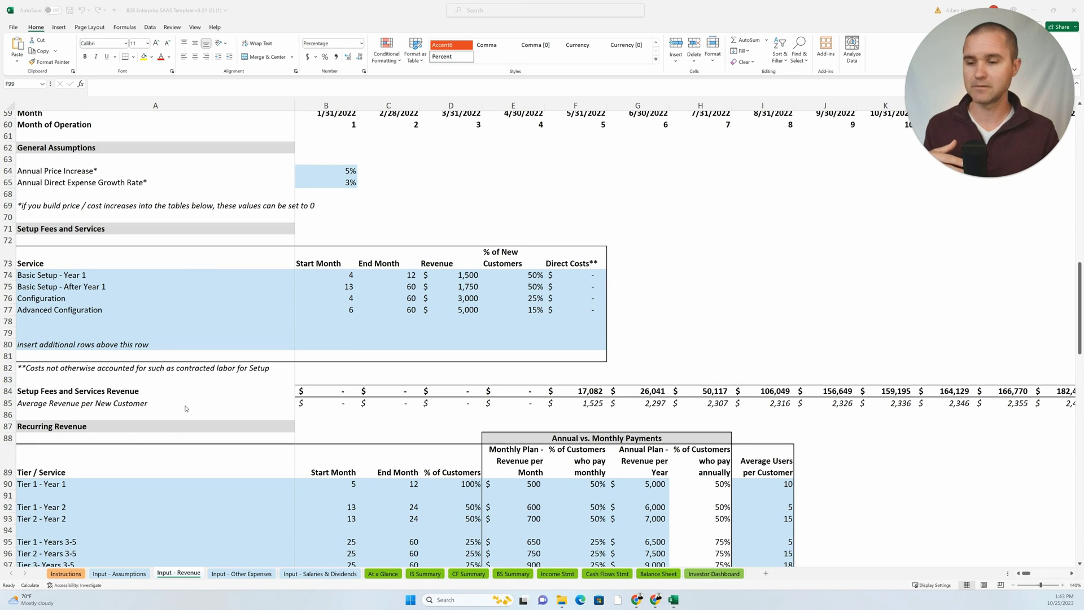
pyautogui.scroll(19, 214, 249)
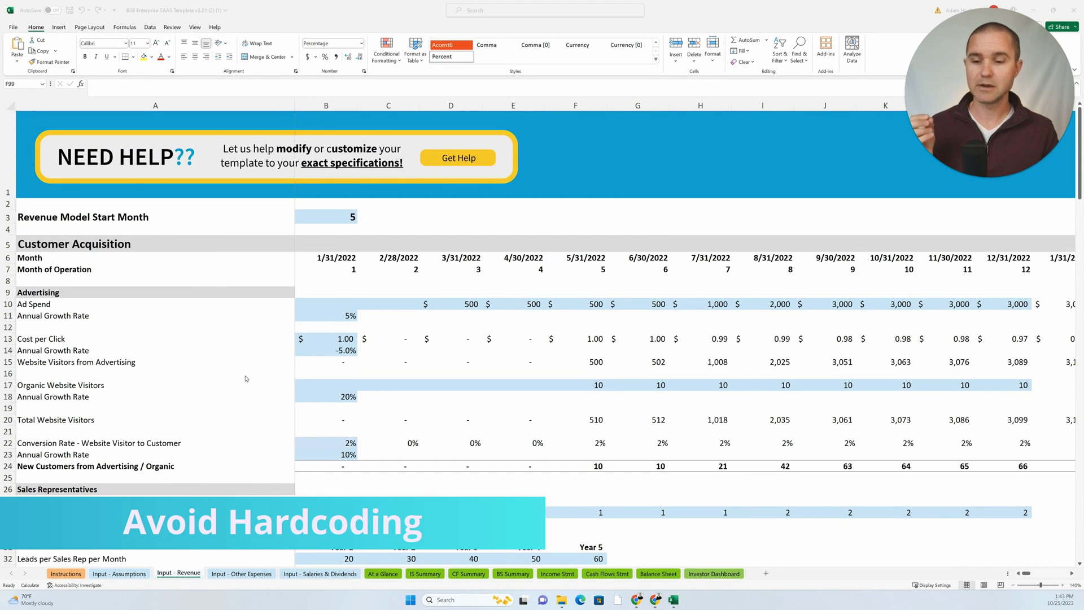
pyautogui.scroll(-2, 392, 439)
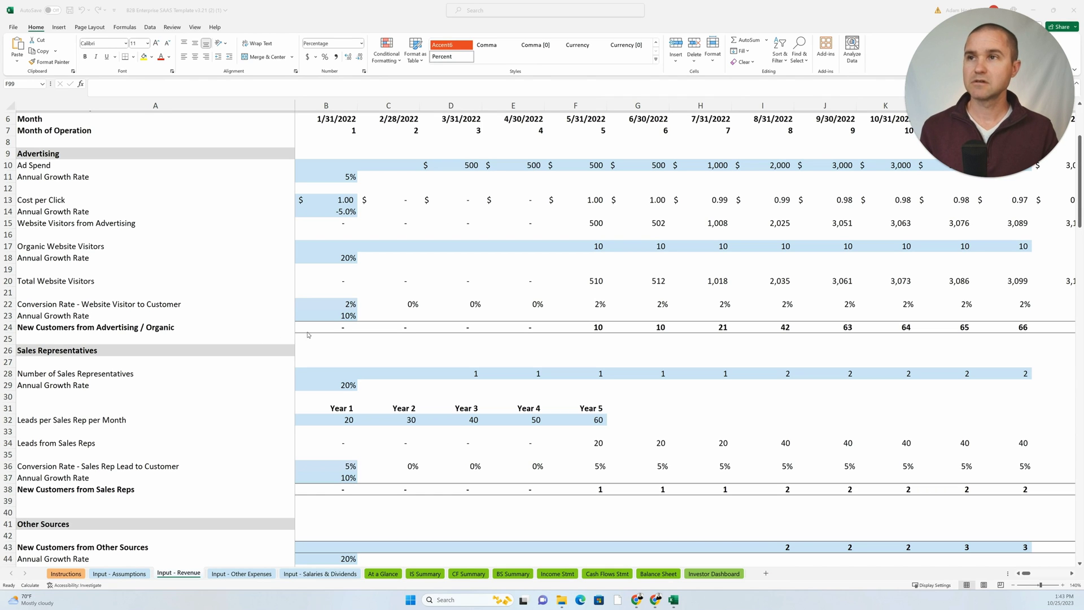
pyautogui.click(330, 332)
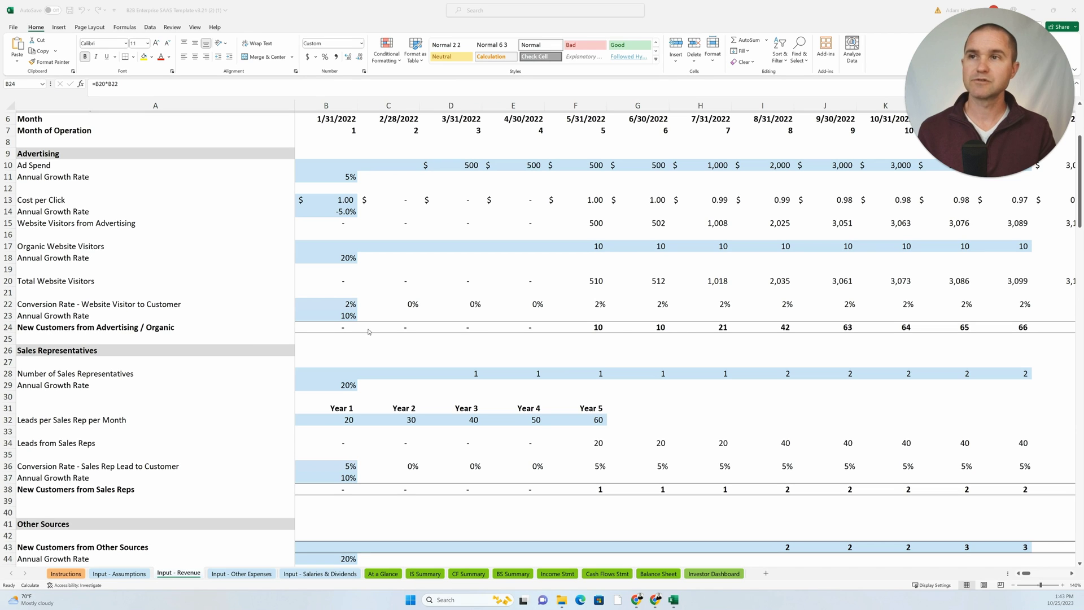
pyautogui.click(662, 330)
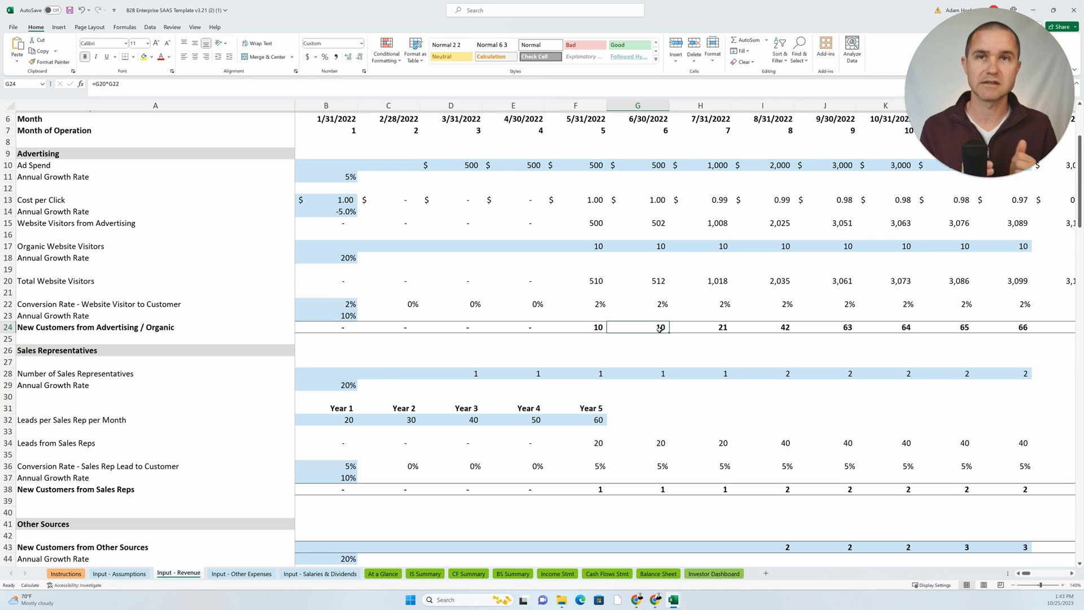
pyautogui.doubleClick(661, 330)
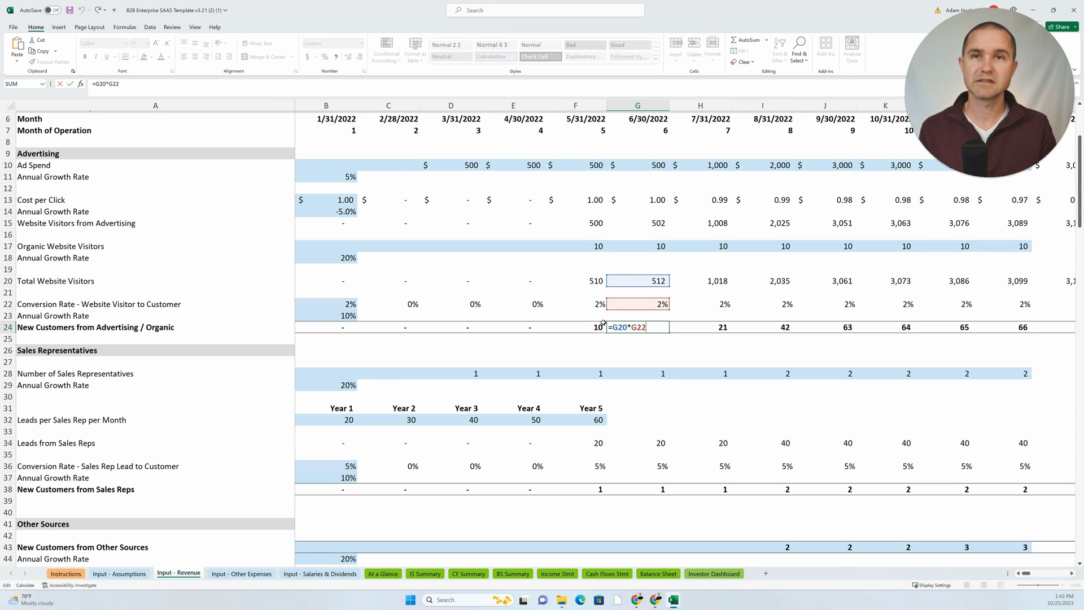
pyautogui.click(631, 283)
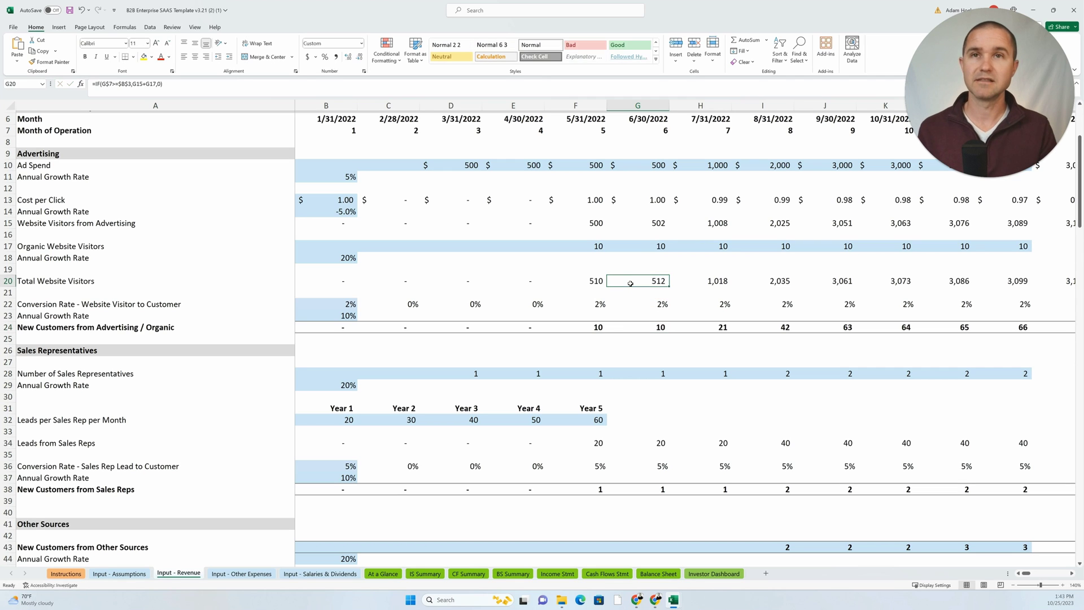
pyautogui.doubleClick(631, 283)
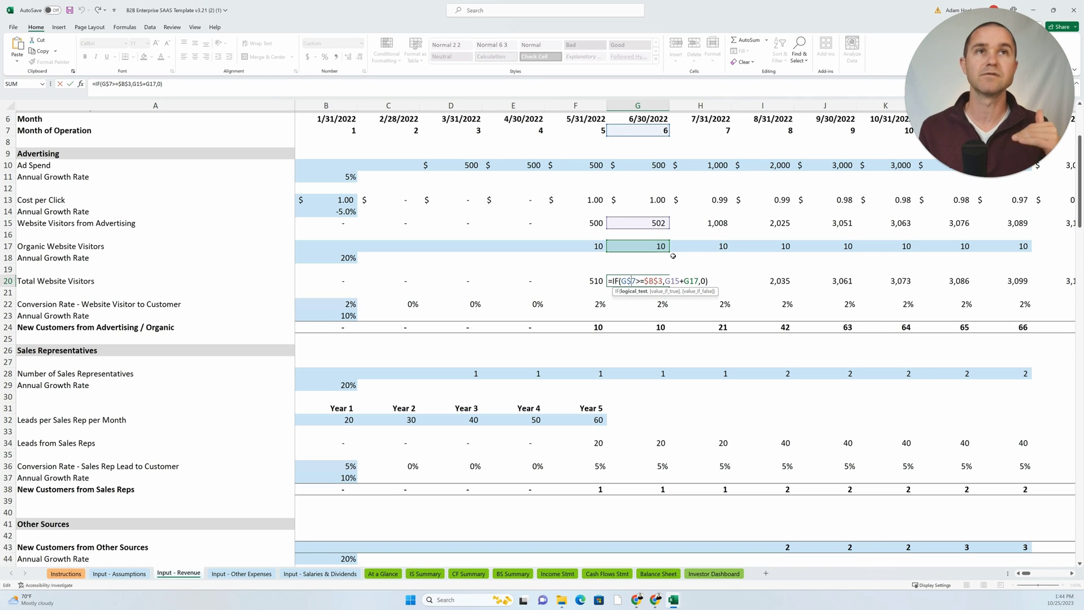
pyautogui.press('Return')
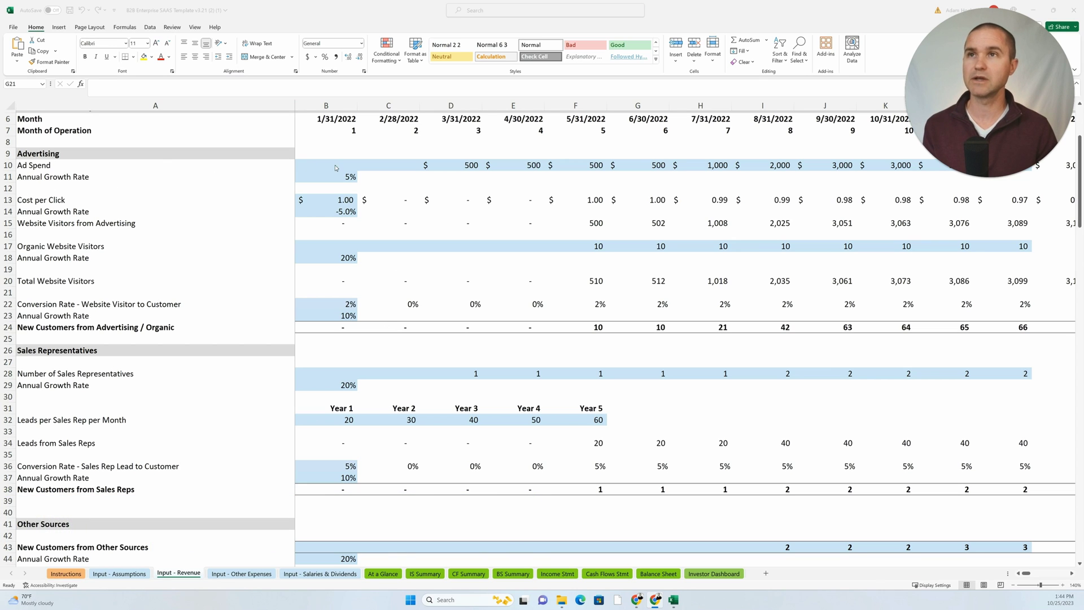
pyautogui.click(333, 197)
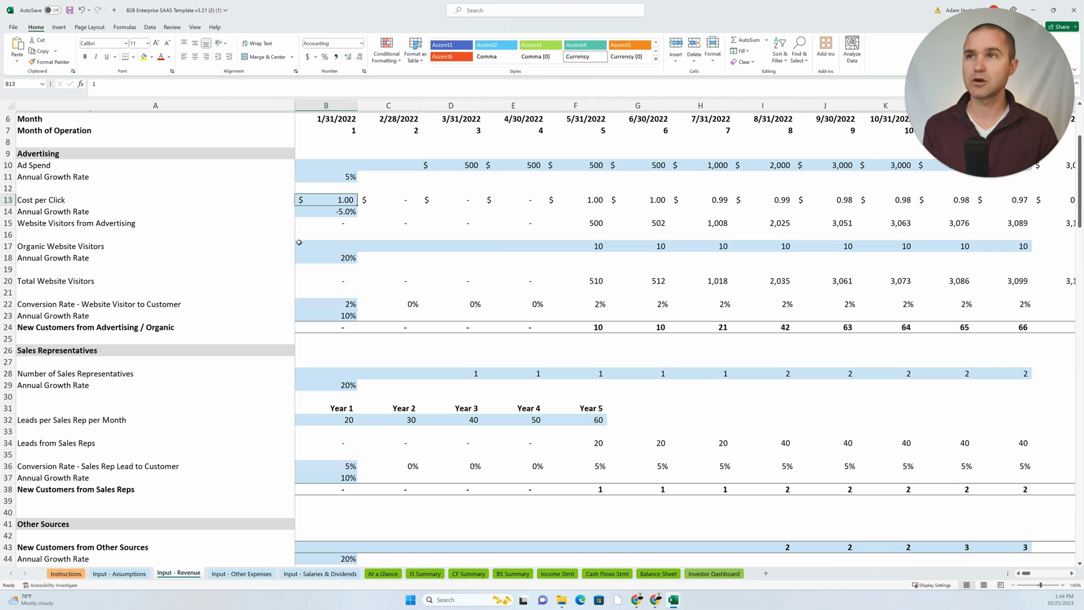
pyautogui.scroll(2, 249, 243)
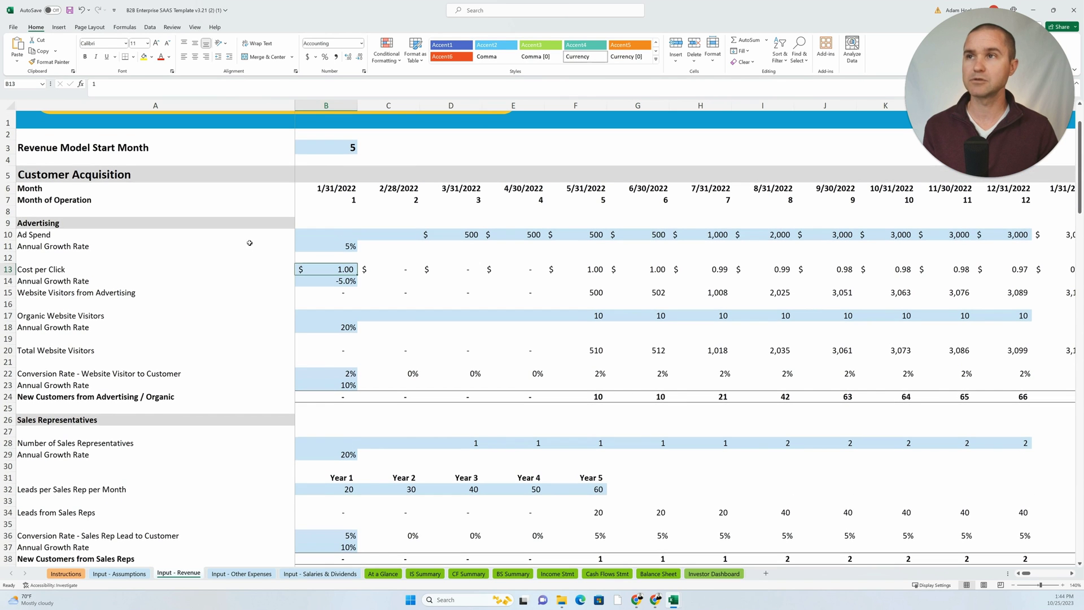
# Step: Add the comment 'Competitor xyz gets 1,000 visitors per month' to F17, then view BS Summary
pyautogui.click(588, 320)
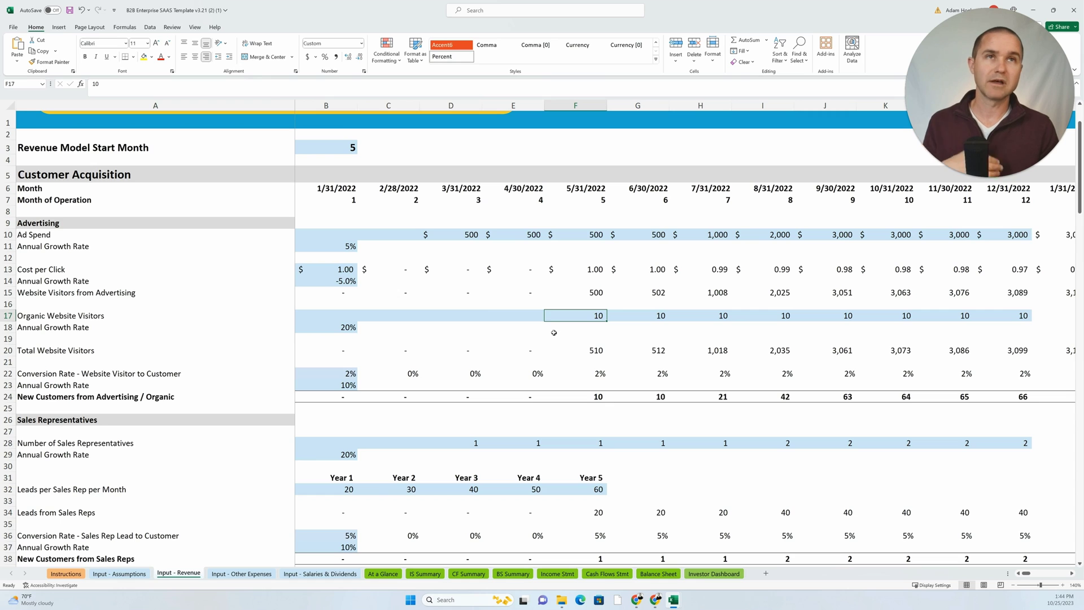
pyautogui.rightClick(569, 320)
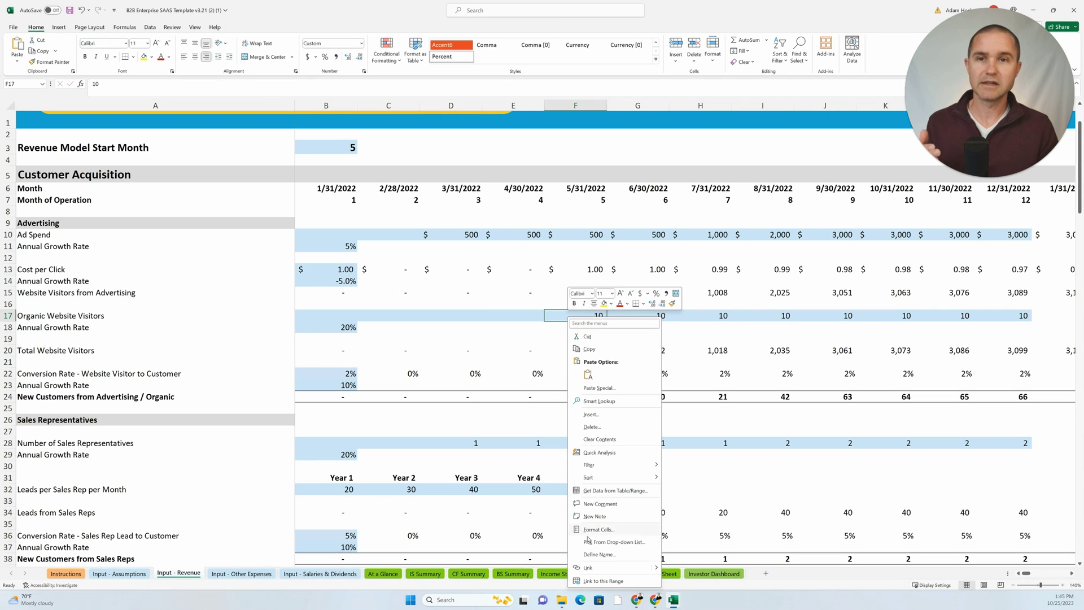
pyautogui.click(597, 504)
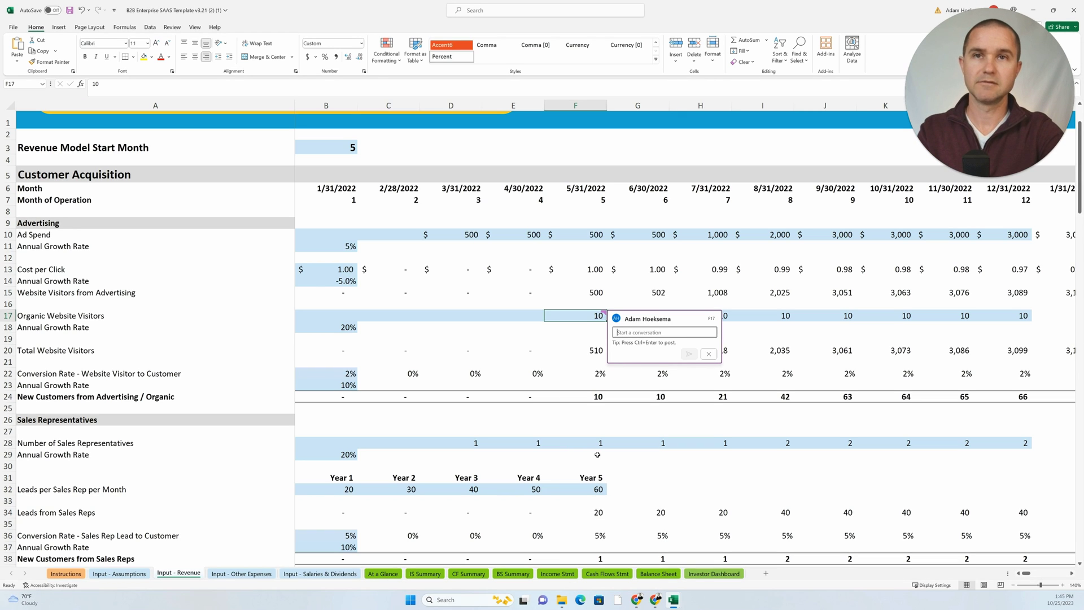
pyautogui.write('Competitor xyz ')
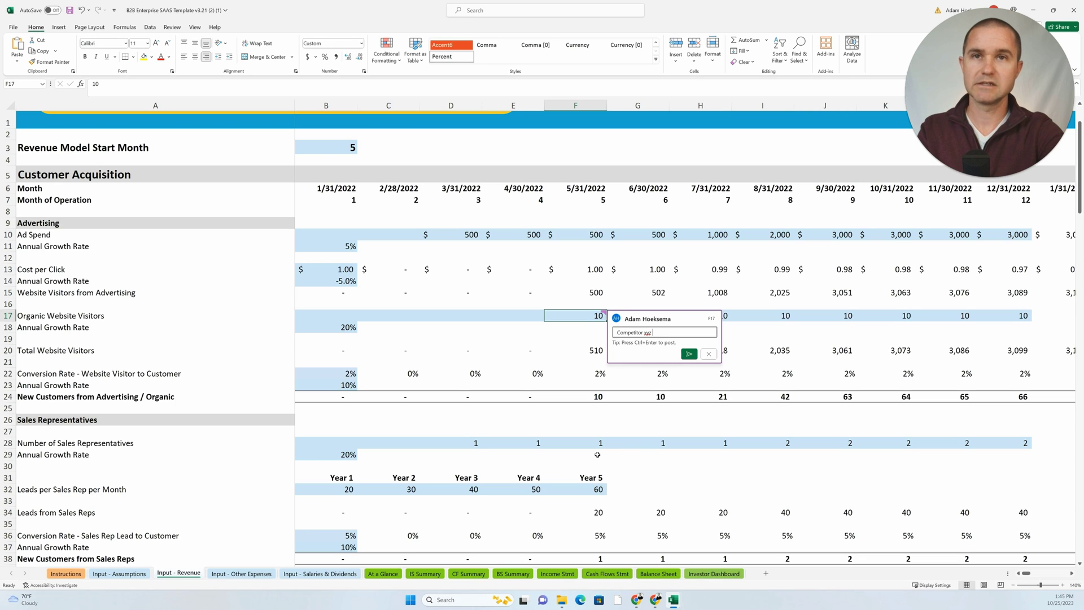
pyautogui.write('gets 1,000 visitors per month')
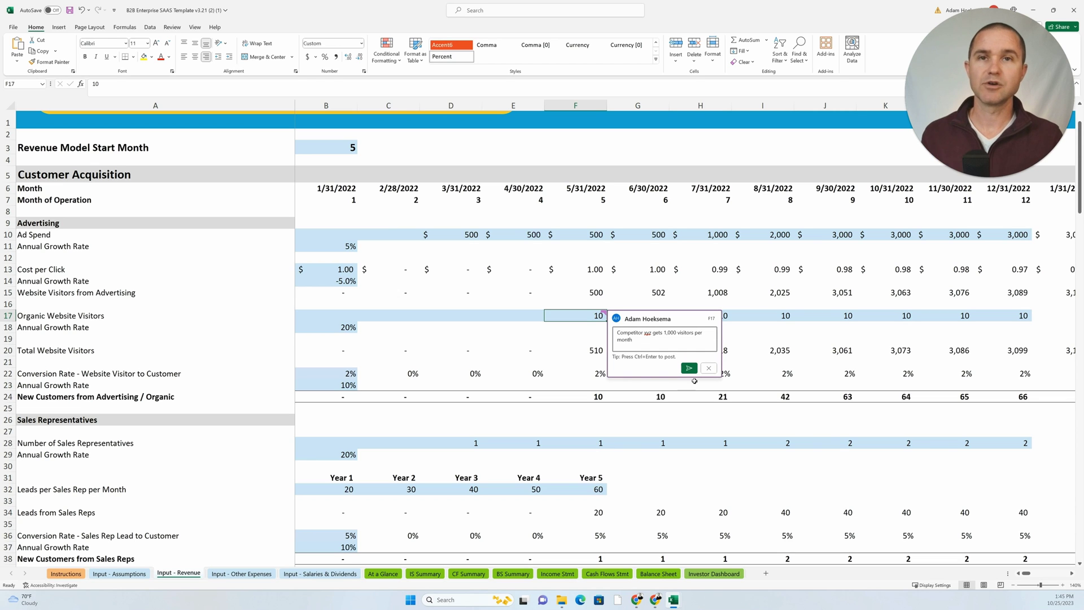
pyautogui.click(689, 368)
pyautogui.click(583, 346)
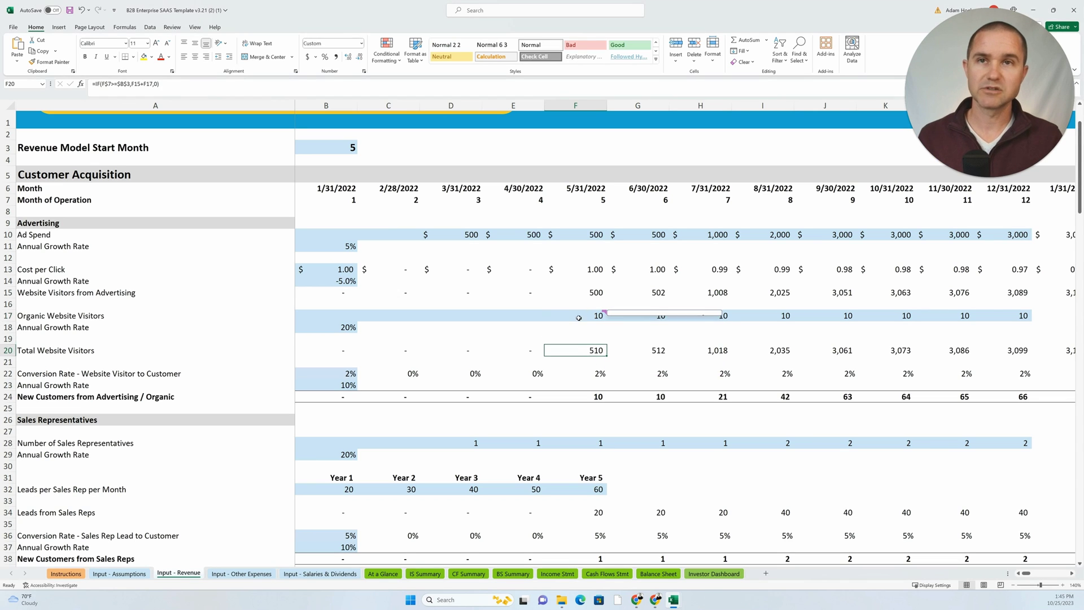
pyautogui.moveTo(581, 318)
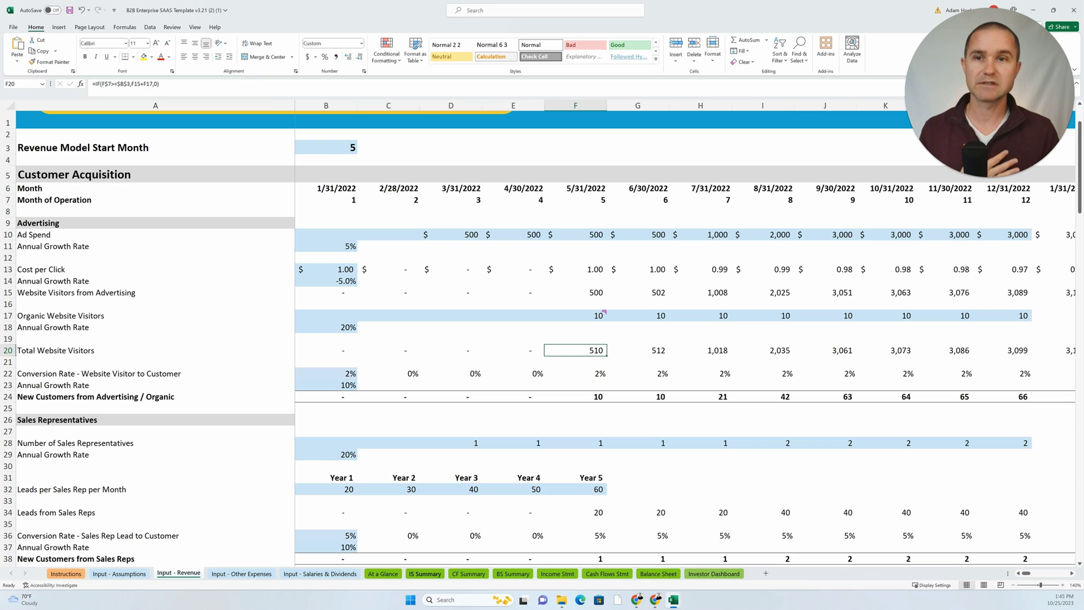
pyautogui.click(518, 574)
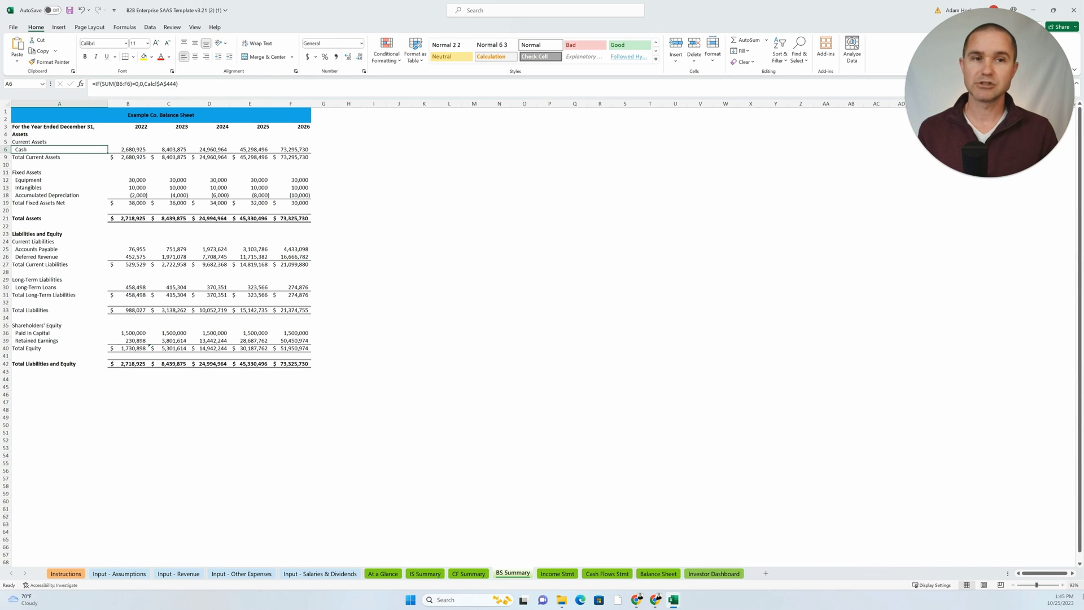
pyautogui.click(1064, 586)
pyautogui.click(1064, 586)
pyautogui.click(1064, 586)
pyautogui.click(1064, 586)
pyautogui.click(1064, 585)
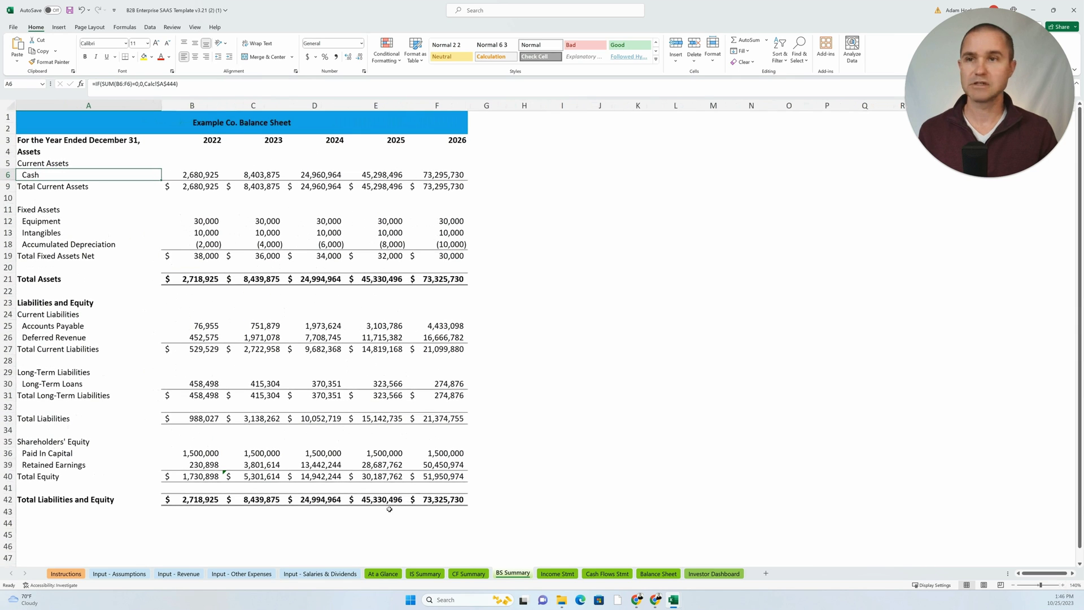
pyautogui.click(438, 501)
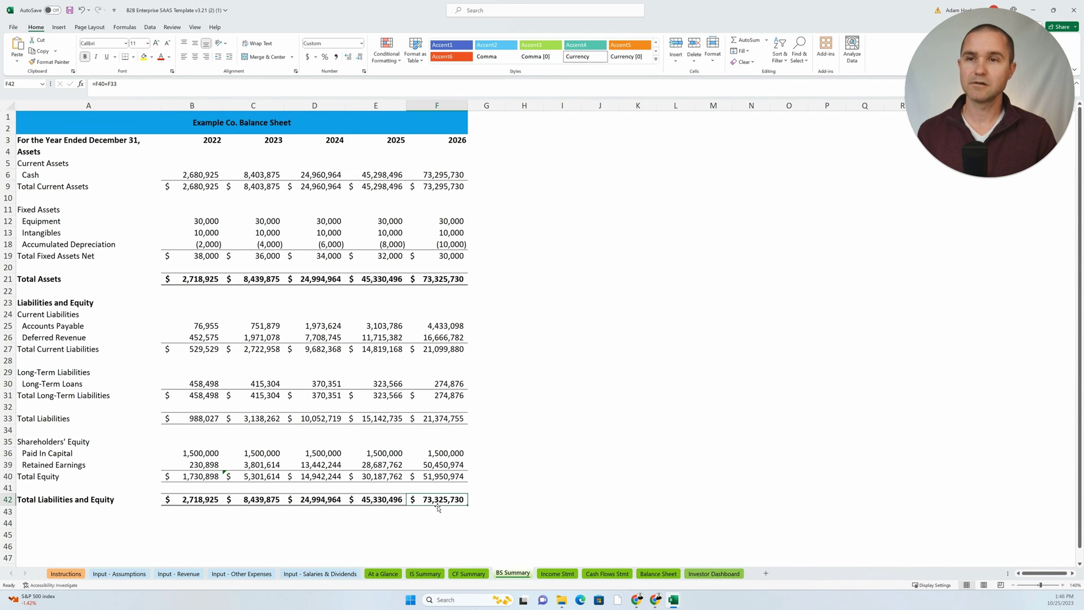
pyautogui.click(439, 302)
pyautogui.click(439, 280)
pyautogui.click(440, 502)
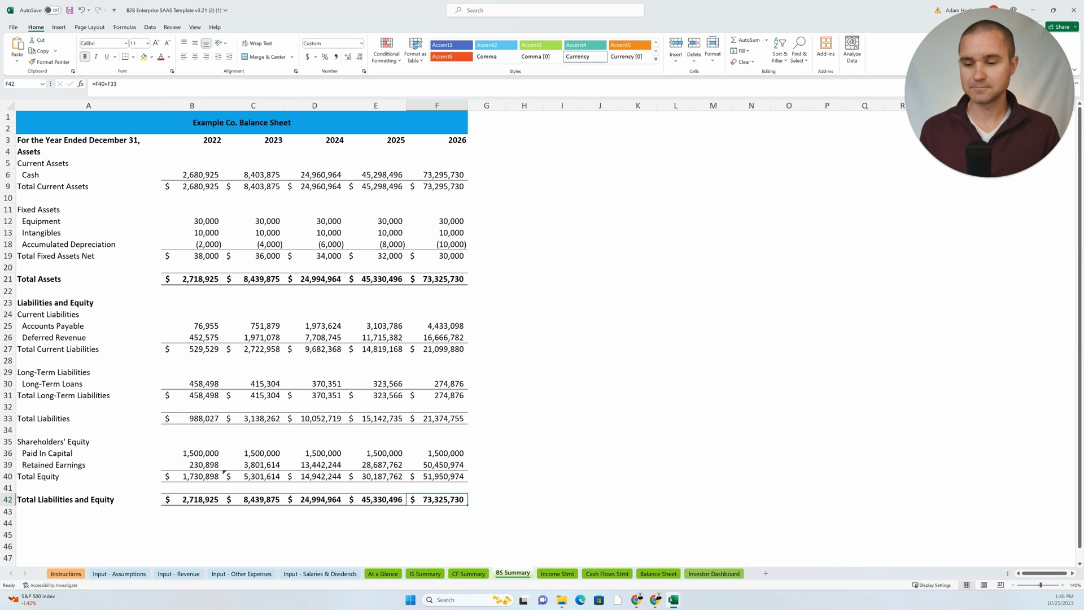
# Step: On Input - Revenue, inspect the SUMPRODUCT formula in setup fees cell F84 without changing it
pyautogui.click(179, 574)
pyautogui.scroll(-19, 345, 401)
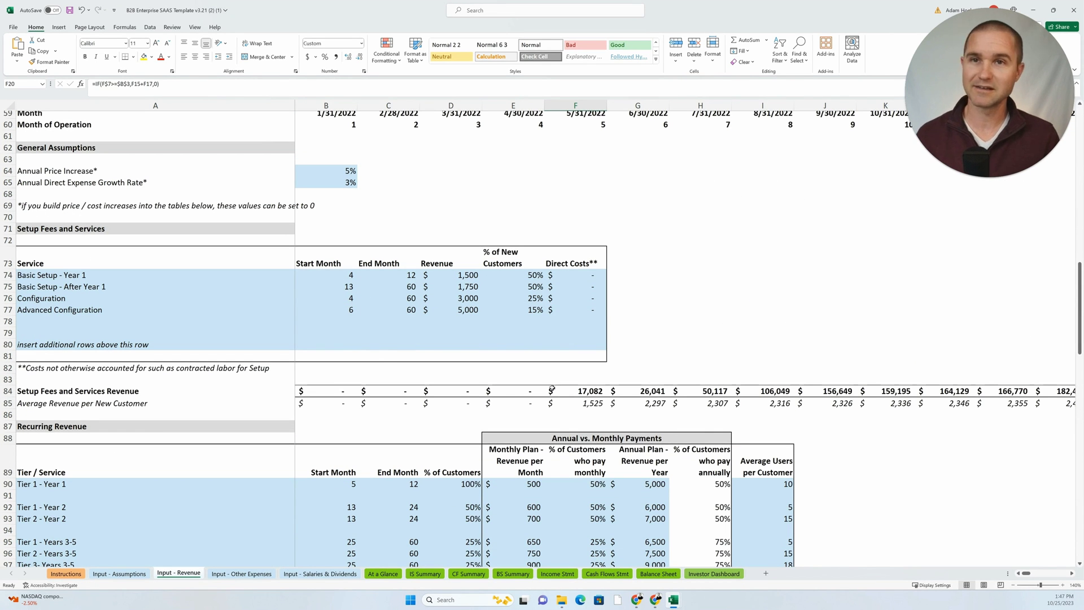
pyautogui.click(584, 396)
pyautogui.doubleClick(584, 394)
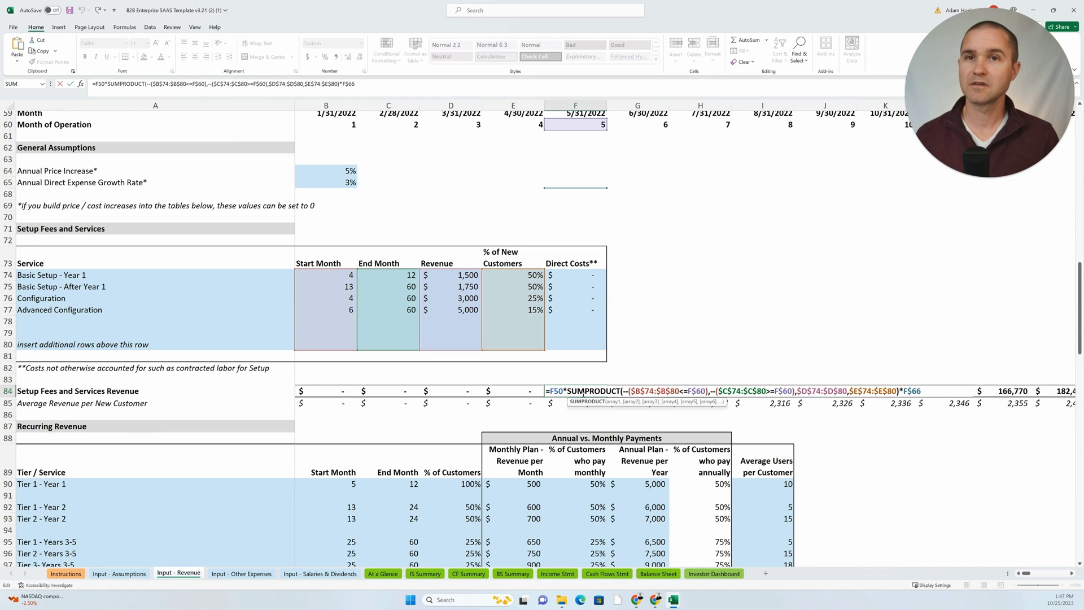
pyautogui.moveTo(356, 83); pyautogui.dragTo(92, 83)
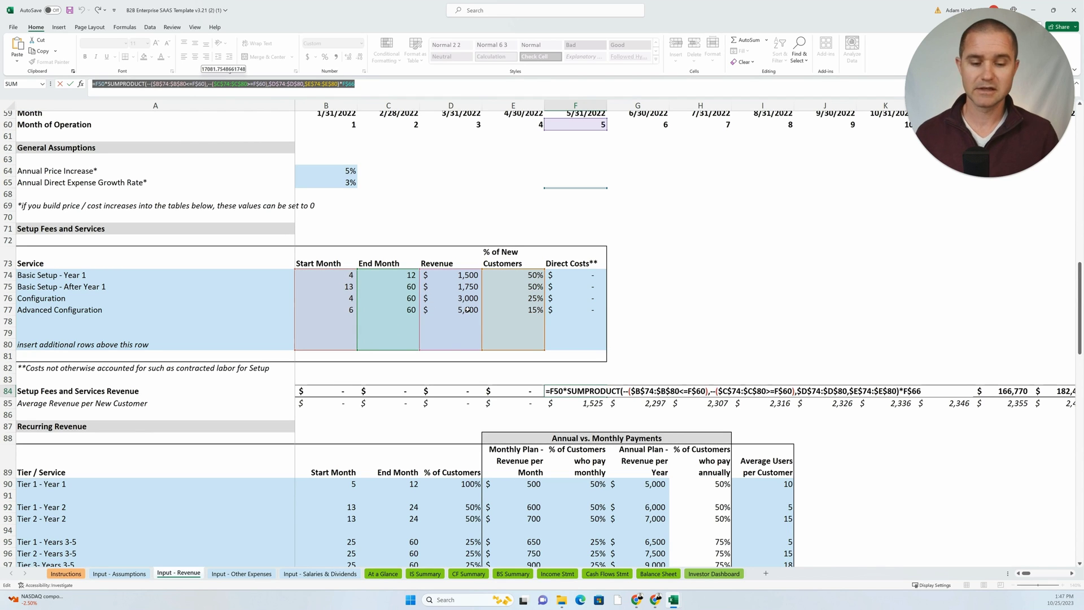
pyautogui.press('Return')
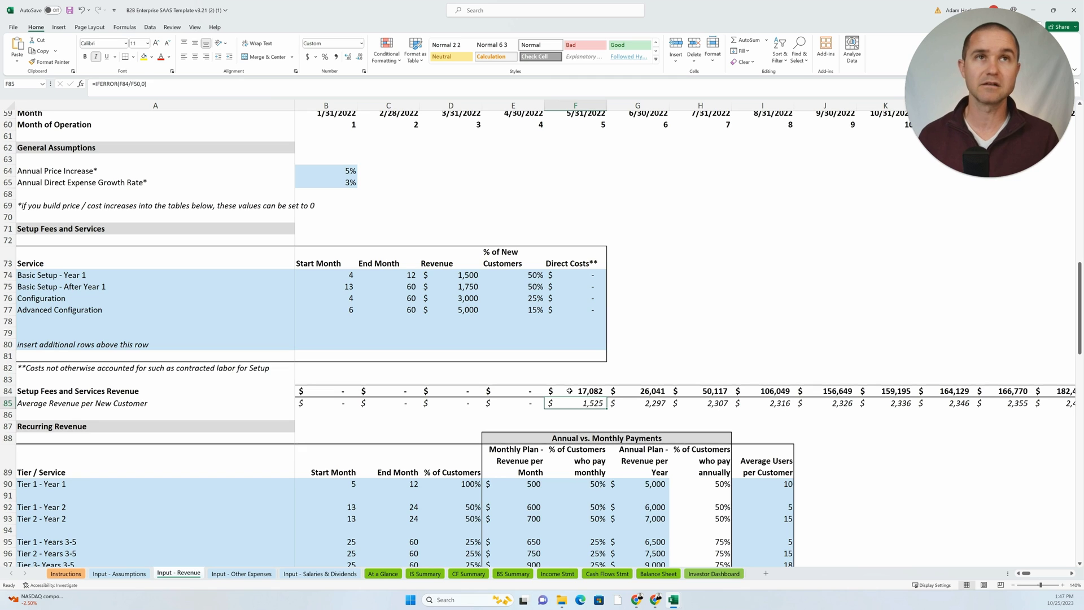
pyautogui.scroll(19, 569, 391)
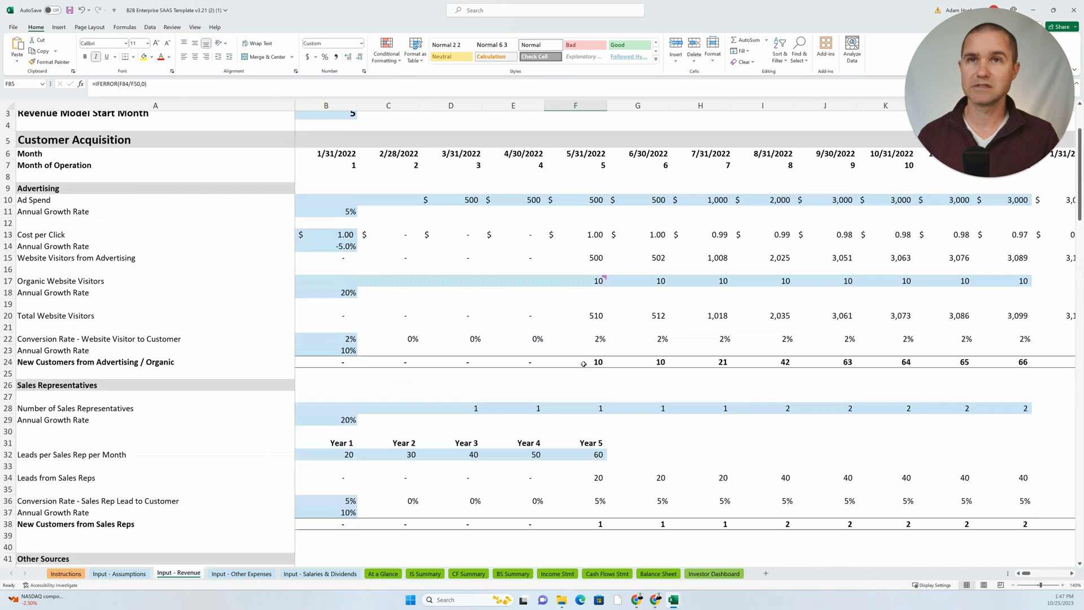
pyautogui.click(589, 363)
pyautogui.doubleClick(588, 364)
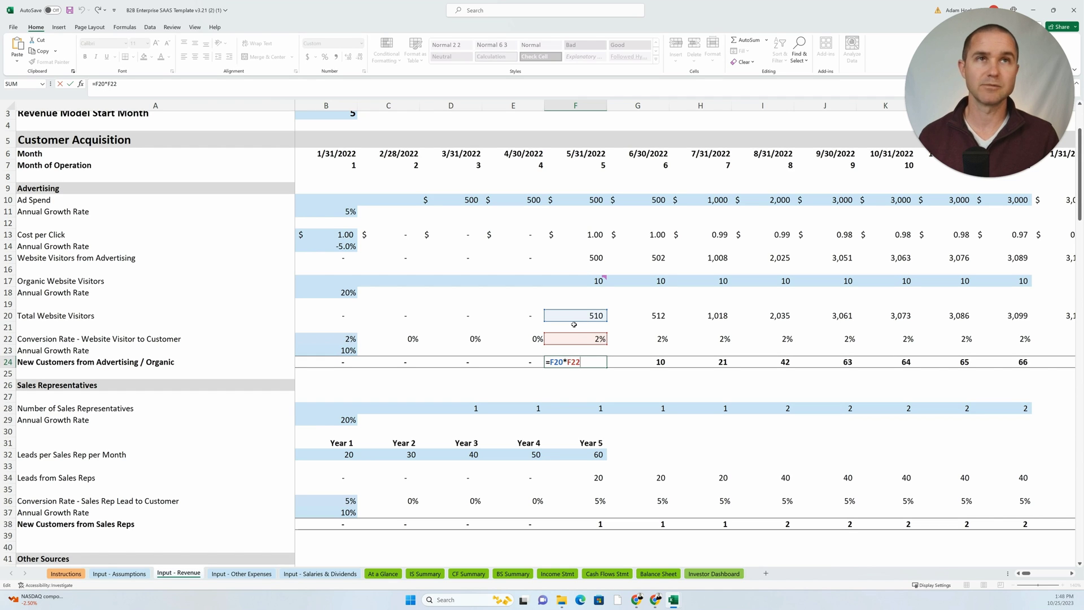
pyautogui.press('Return')
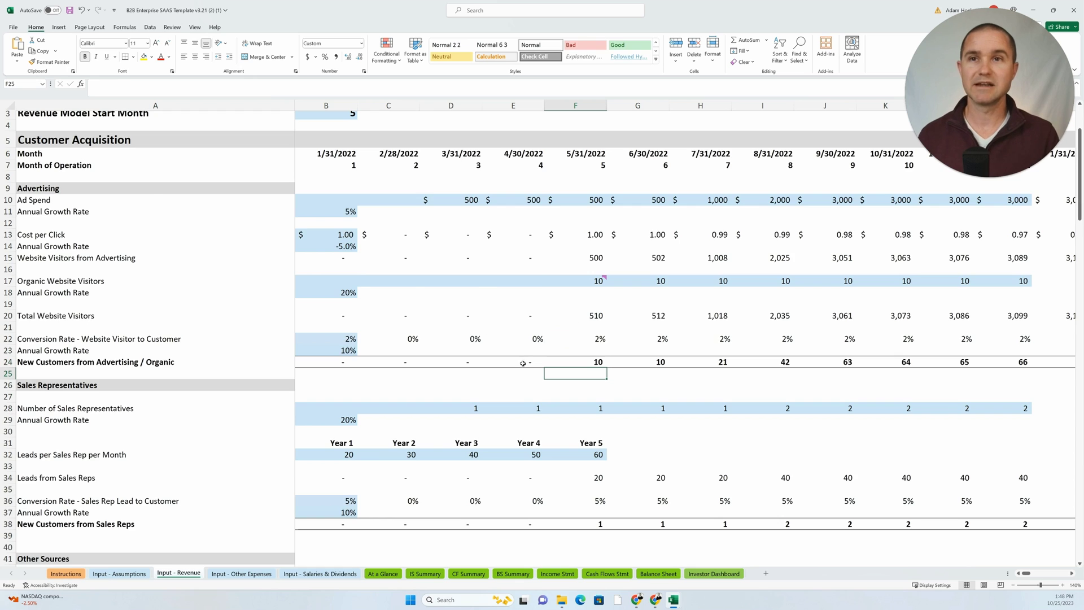
pyautogui.scroll(-16, 524, 390)
pyautogui.scroll(-5, 526, 418)
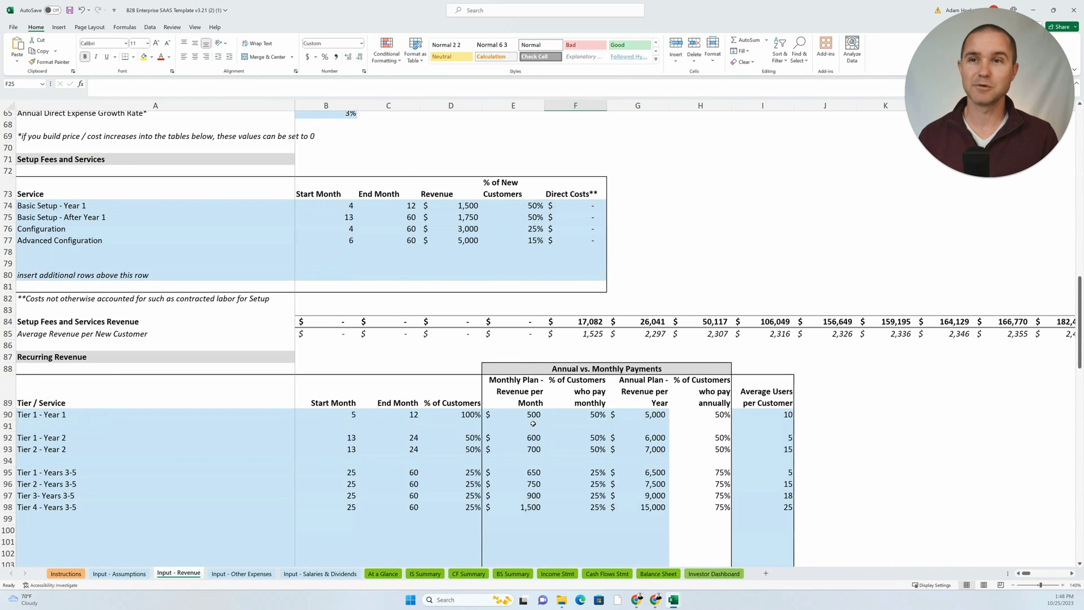
pyautogui.scroll(2, 531, 424)
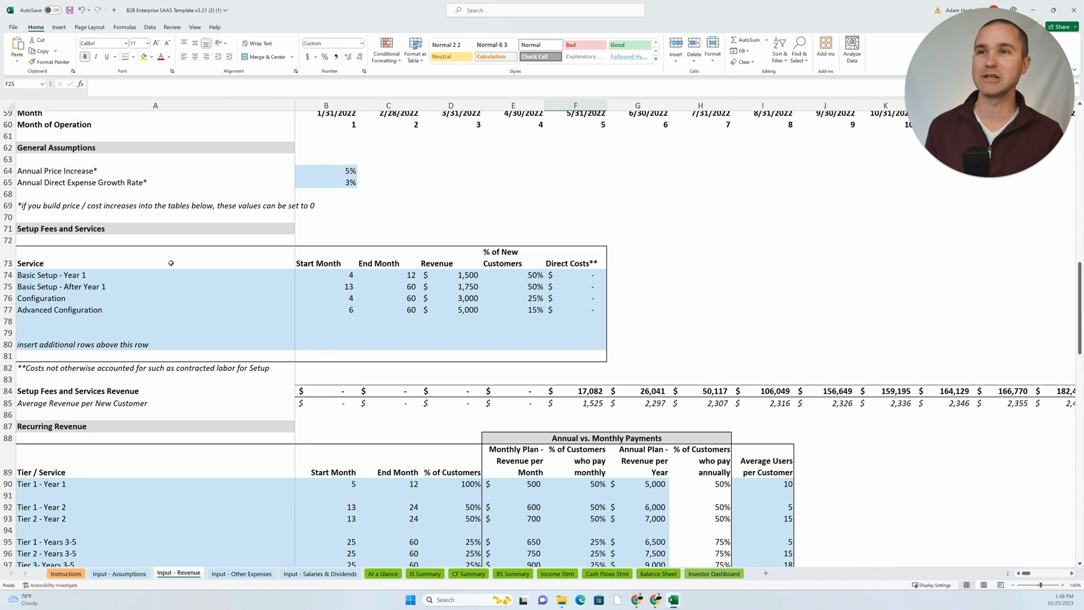
pyautogui.moveTo(119, 260); pyautogui.dragTo(582, 356)
pyautogui.click(427, 346)
pyautogui.click(582, 391)
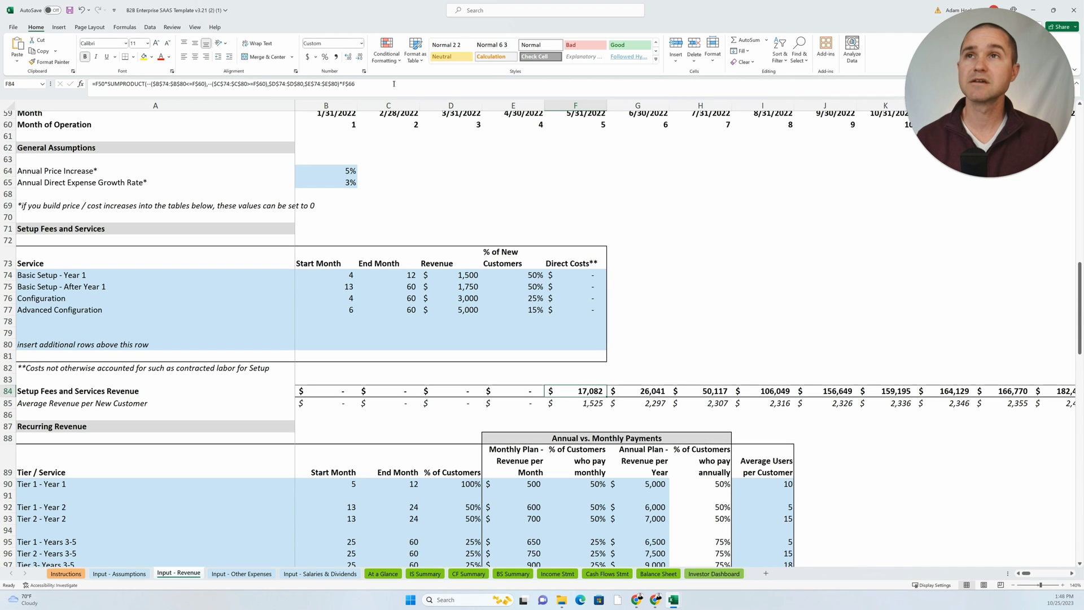
pyautogui.tripleClick(394, 83)
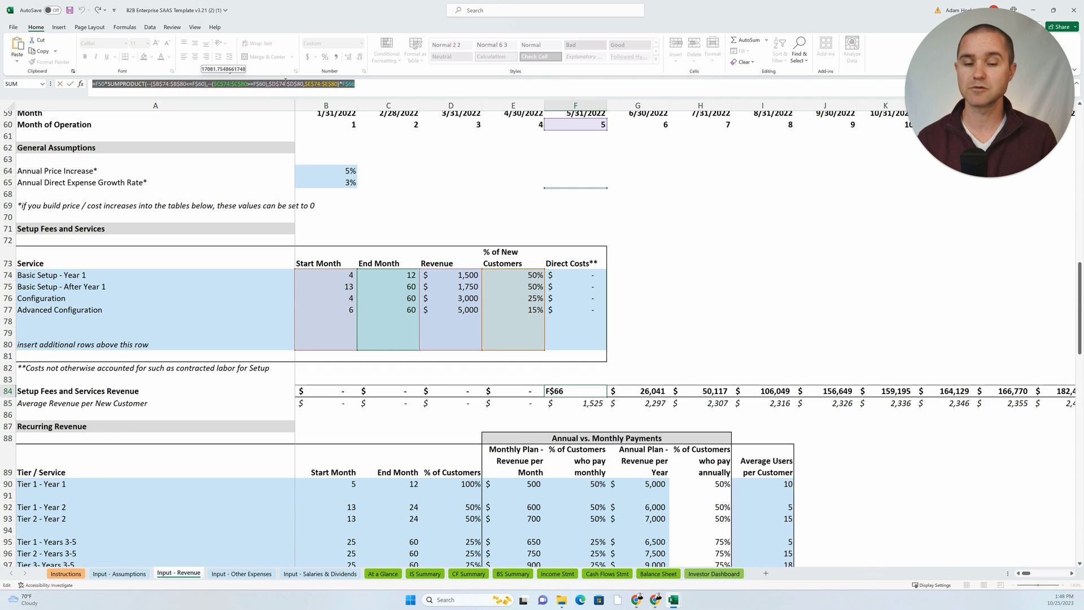
pyautogui.press('Return')
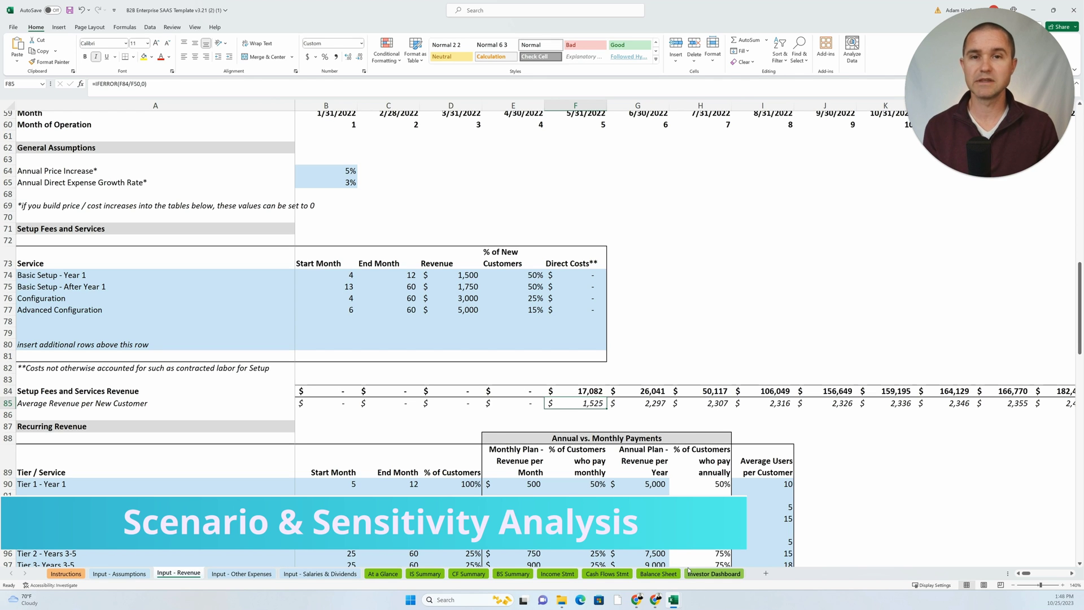
# Step: Open the Investor Dashboard at 150% zoom and check the 2022–2023 customer formulas
pyautogui.click(714, 573)
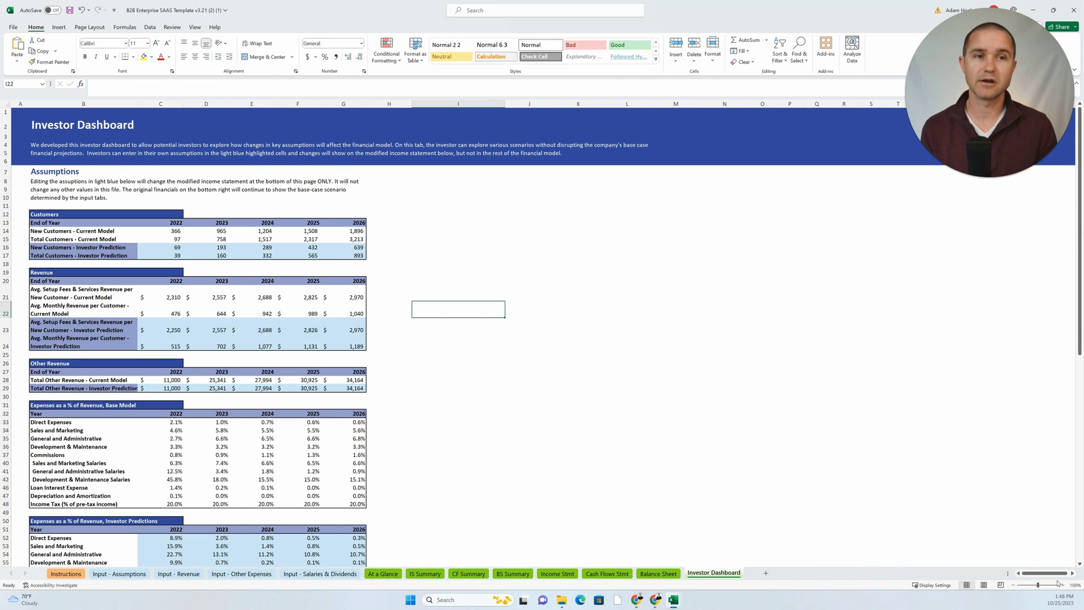
pyautogui.click(1063, 585)
pyautogui.click(1063, 585)
pyautogui.click(1063, 585)
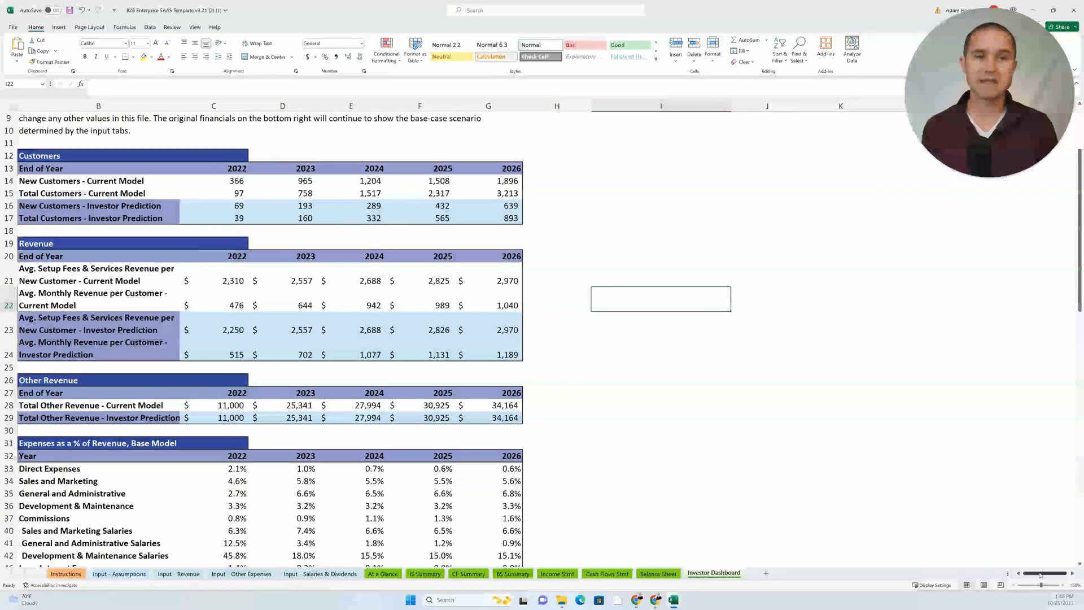
pyautogui.click(1063, 585)
pyautogui.click(1063, 585)
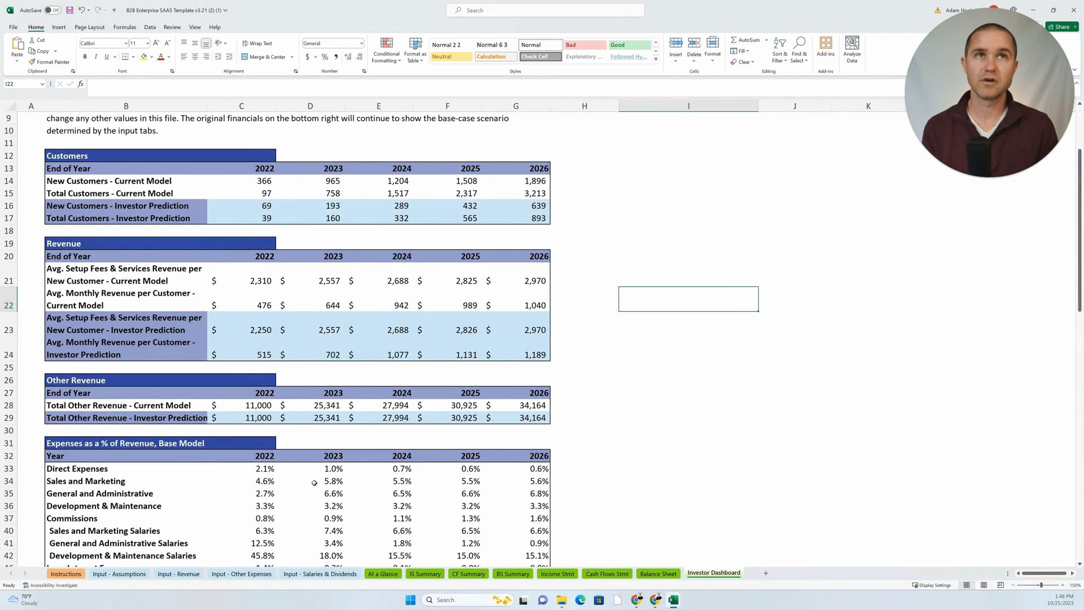
pyautogui.scroll(3, 208, 454)
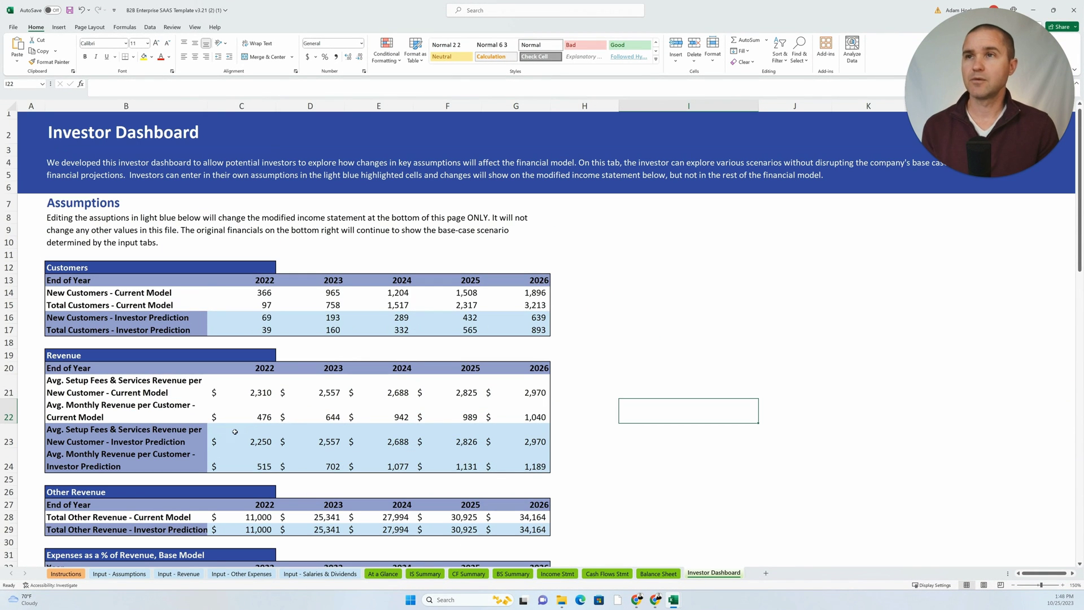
pyautogui.click(254, 297)
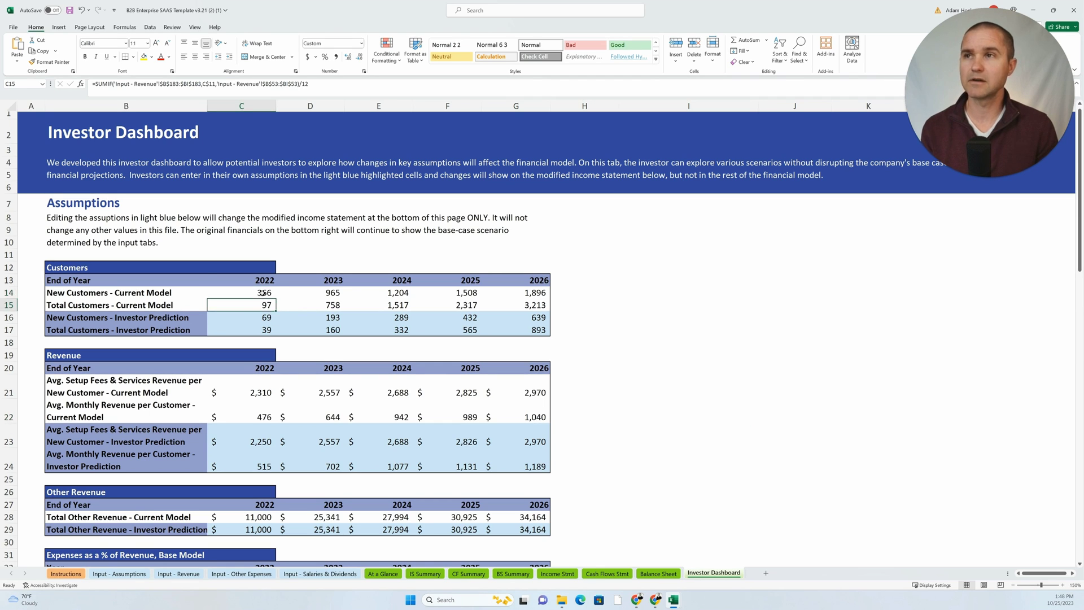
pyautogui.click(325, 293)
pyautogui.click(331, 306)
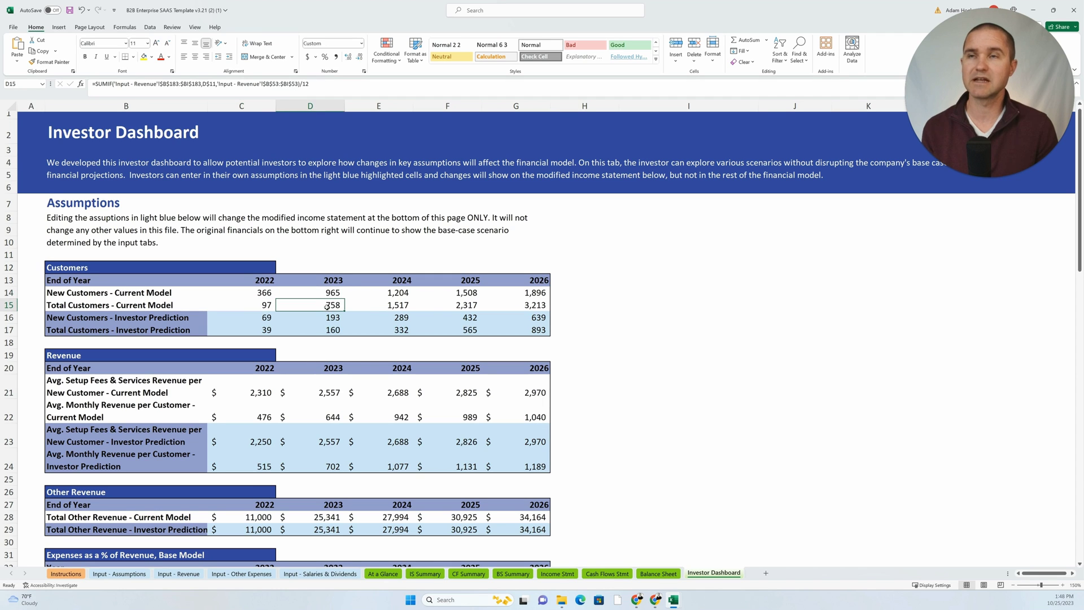
# Step: Enter 500 as 2022 new customers and 1030 as 2022 total customers predictions
pyautogui.click(242, 321)
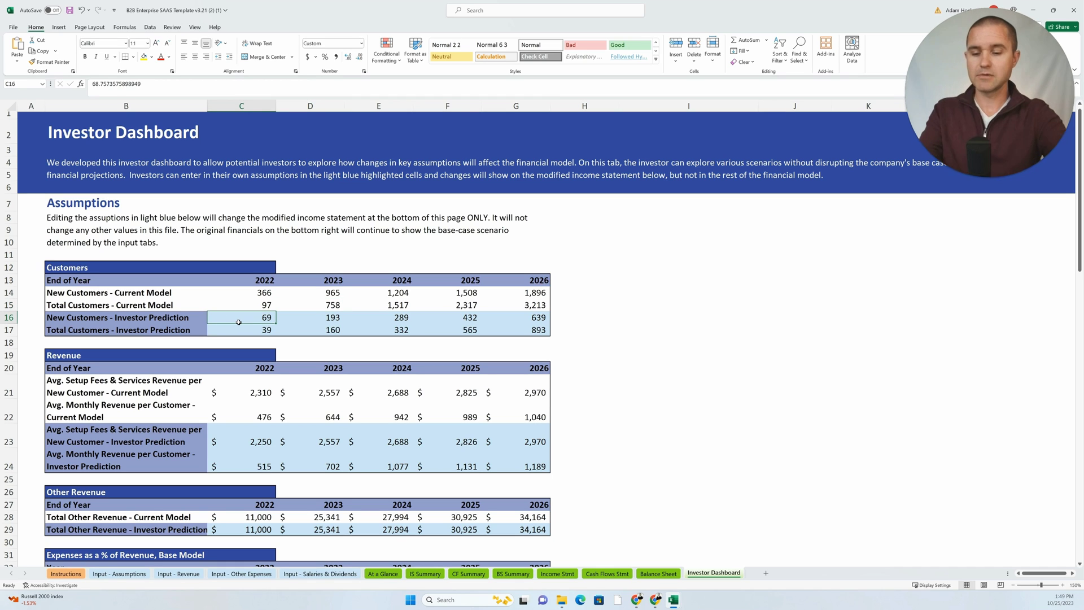
pyautogui.write('500')
pyautogui.press('Return')
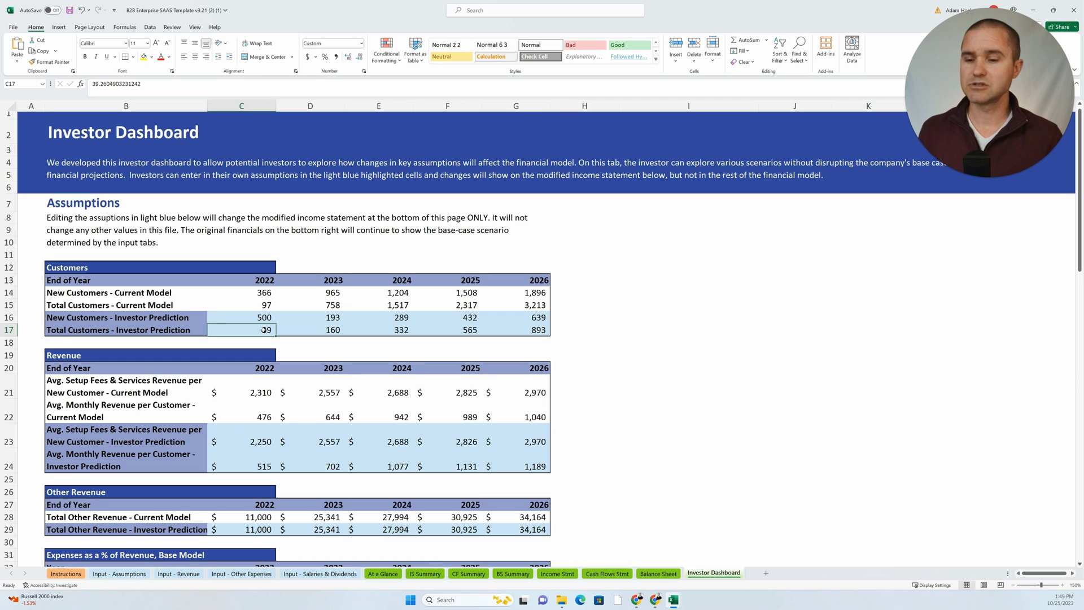
pyautogui.write('1030')
pyautogui.press('Return')
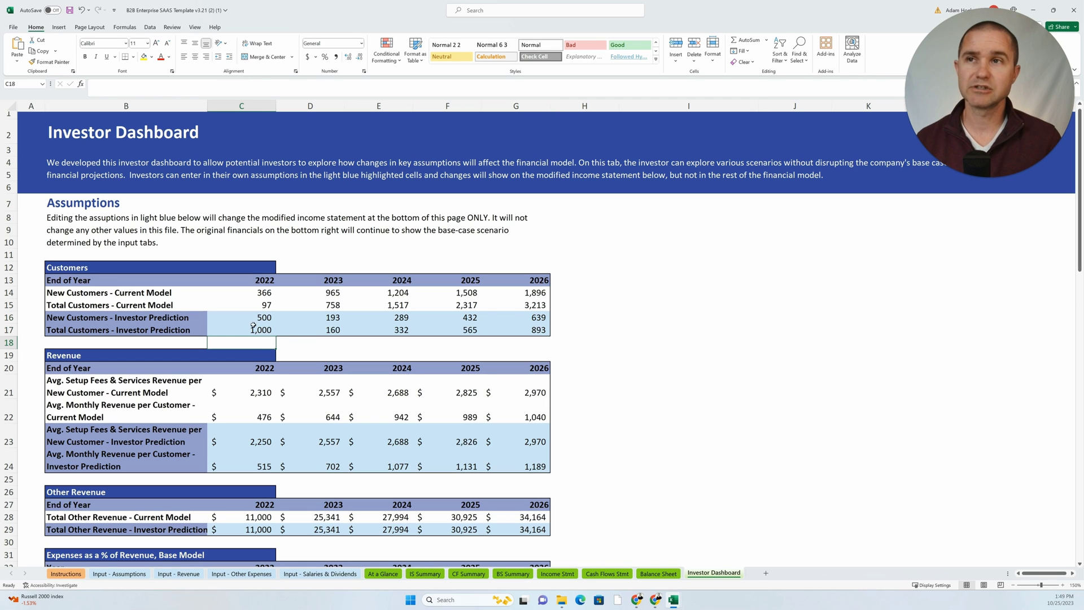
pyautogui.click(259, 292)
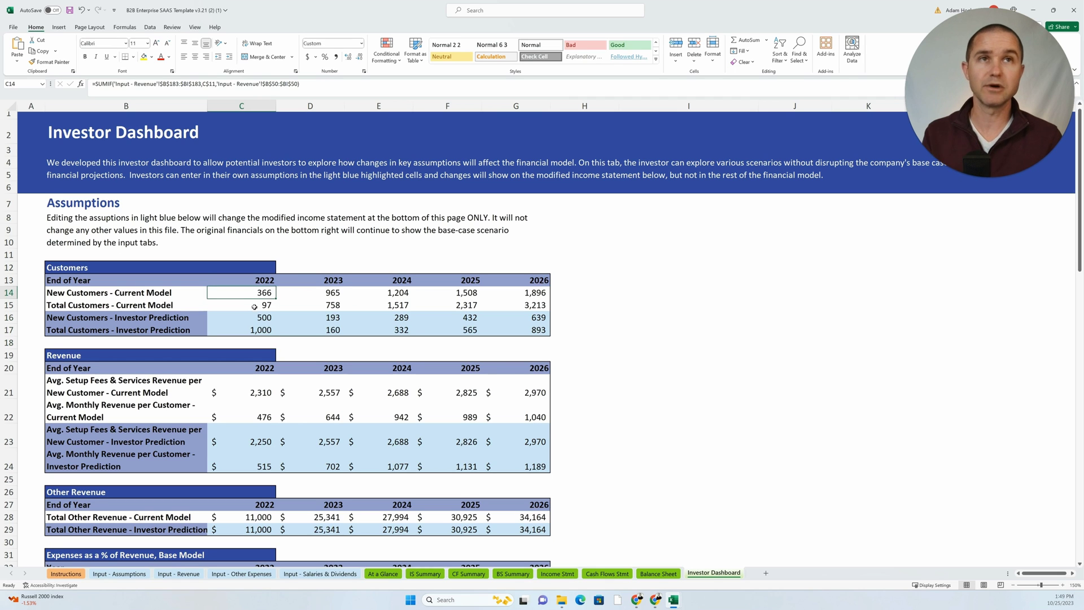
pyautogui.scroll(-10, 297, 415)
pyautogui.scroll(-9, 296, 435)
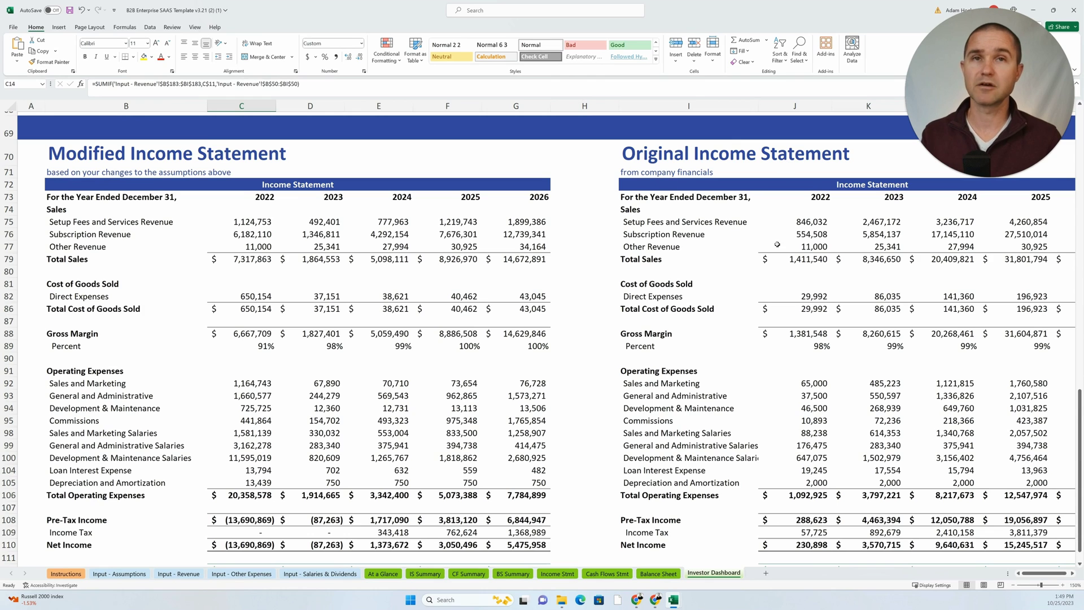
pyautogui.click(252, 260)
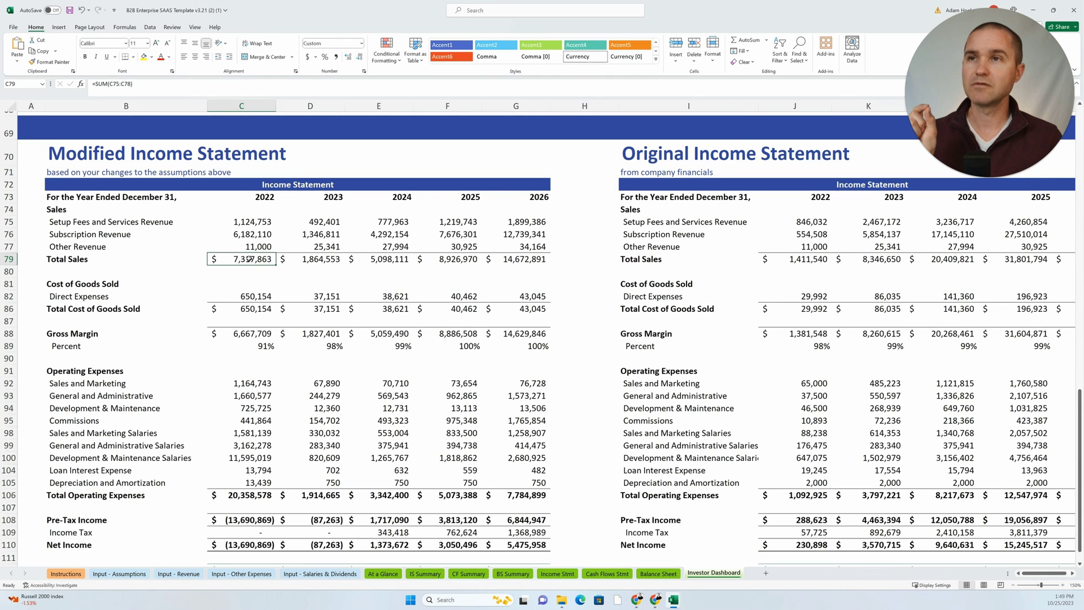
pyautogui.click(821, 261)
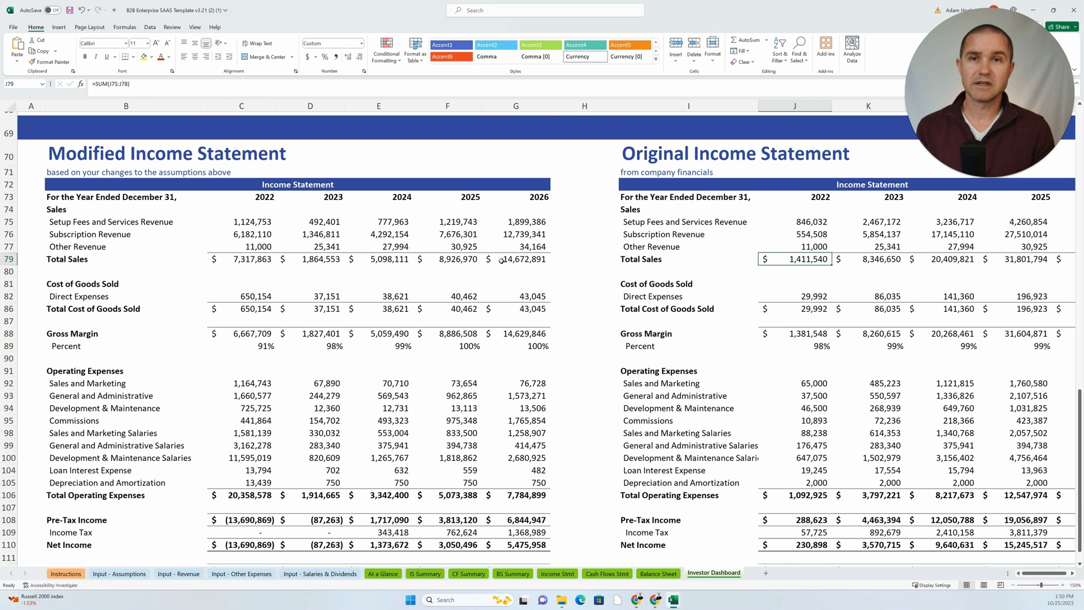
pyautogui.scroll(20, 501, 261)
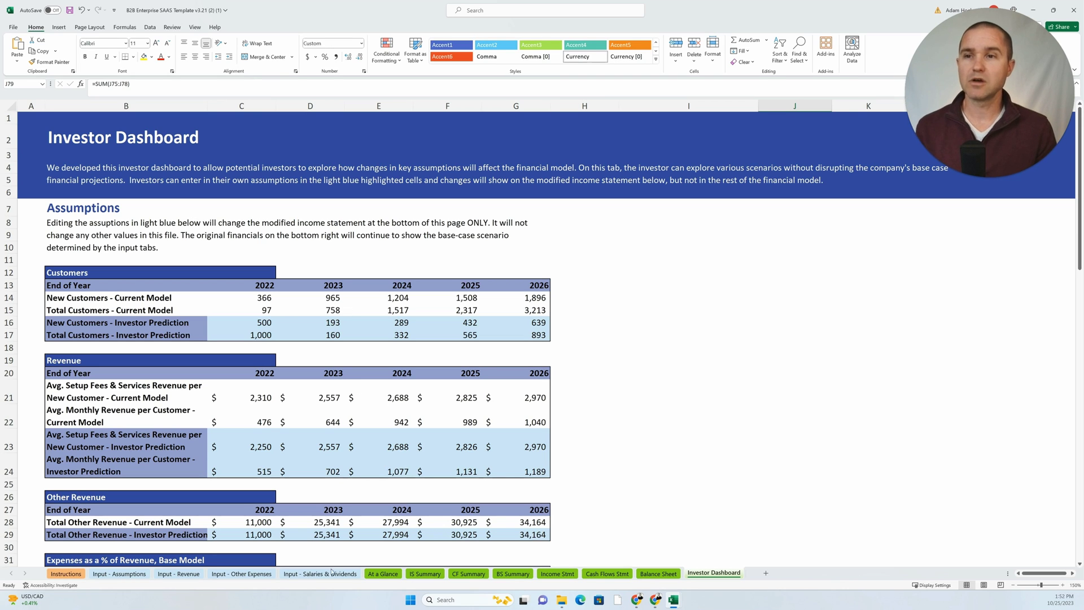
# Step: Unhide the Calc sheet, scroll through its contents, then hide Calc again
pyautogui.click(303, 574)
pyautogui.rightClick(305, 575)
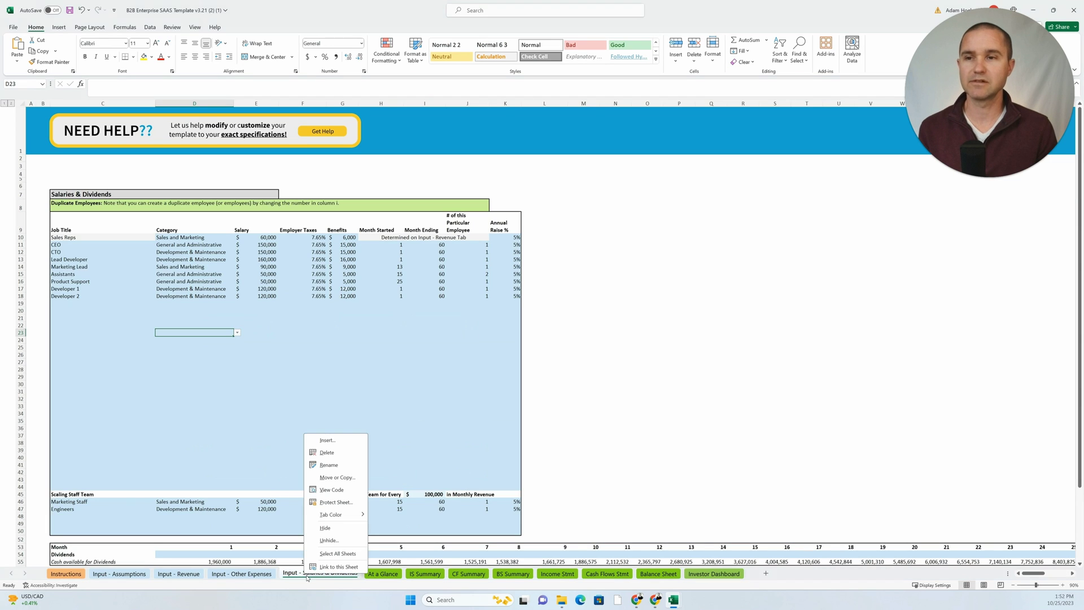
pyautogui.click(326, 542)
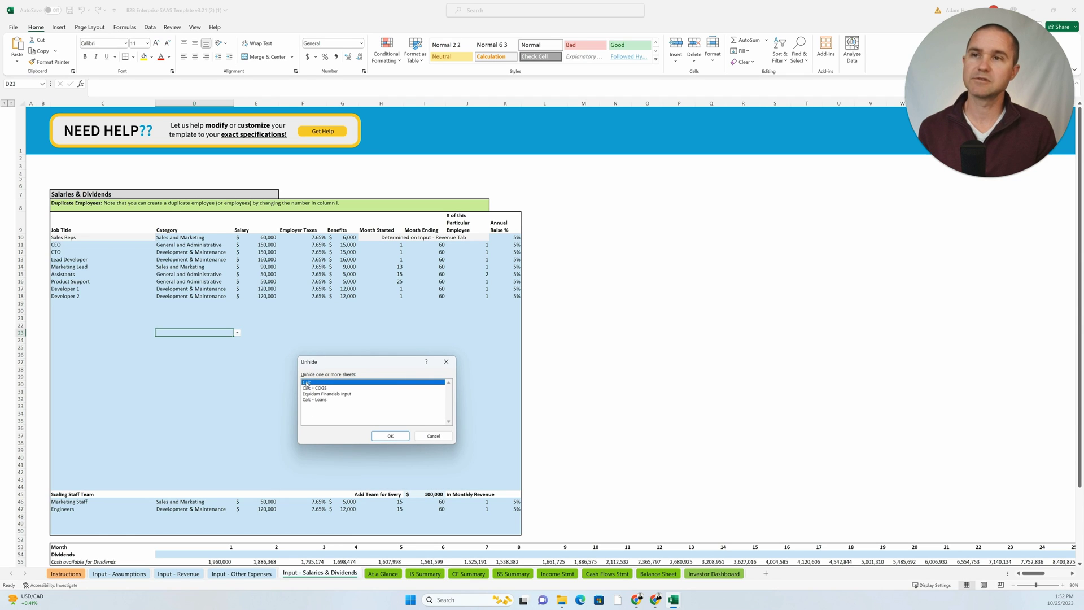
pyautogui.click(396, 436)
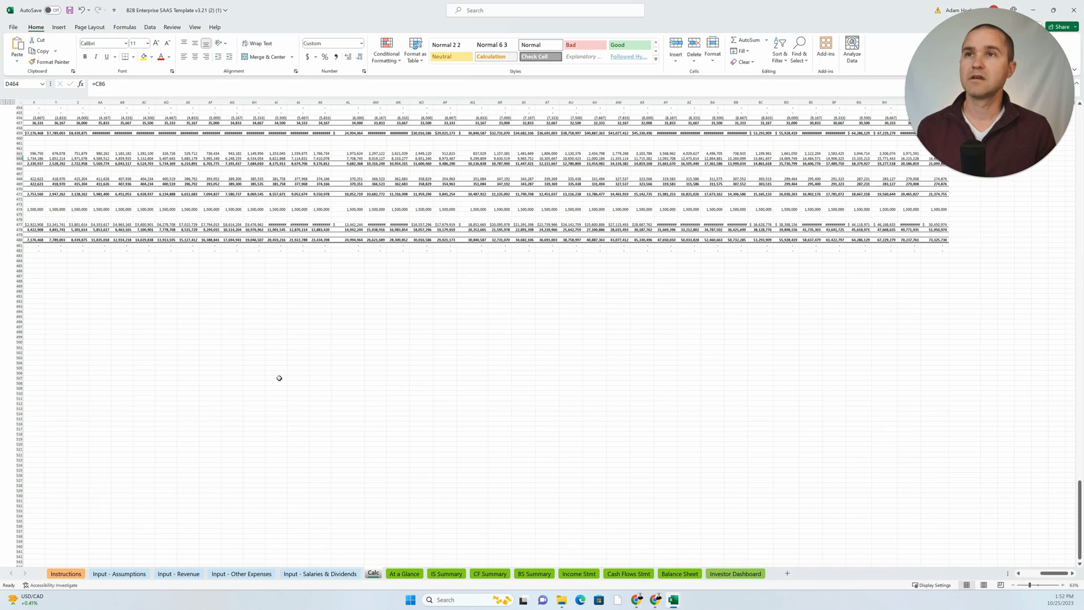
pyautogui.moveTo(1053, 574); pyautogui.dragTo(1036, 573)
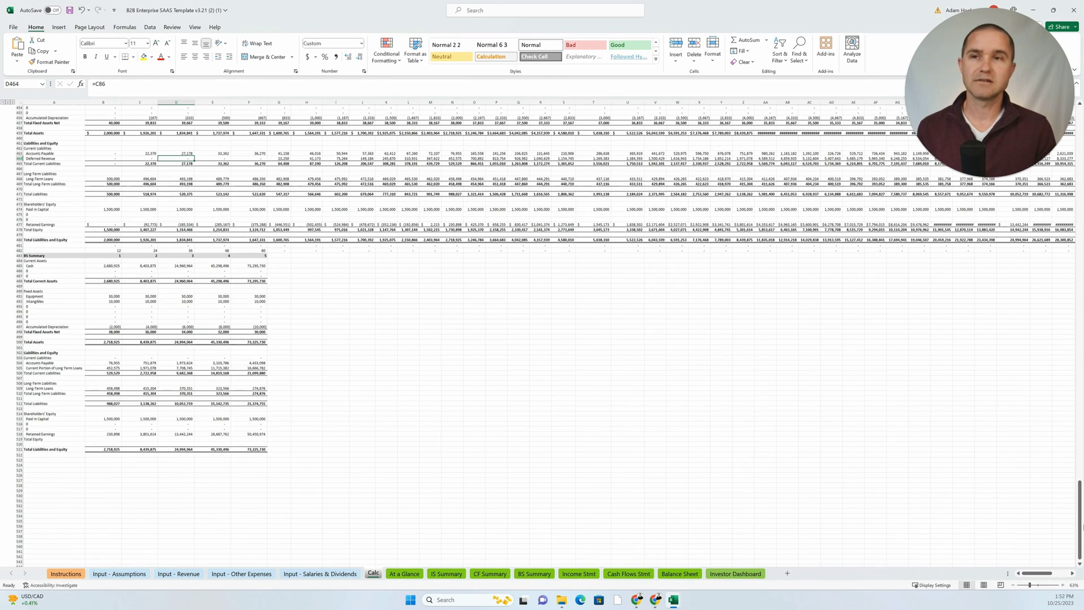
pyautogui.moveTo(1082, 526); pyautogui.dragTo(1044, 161)
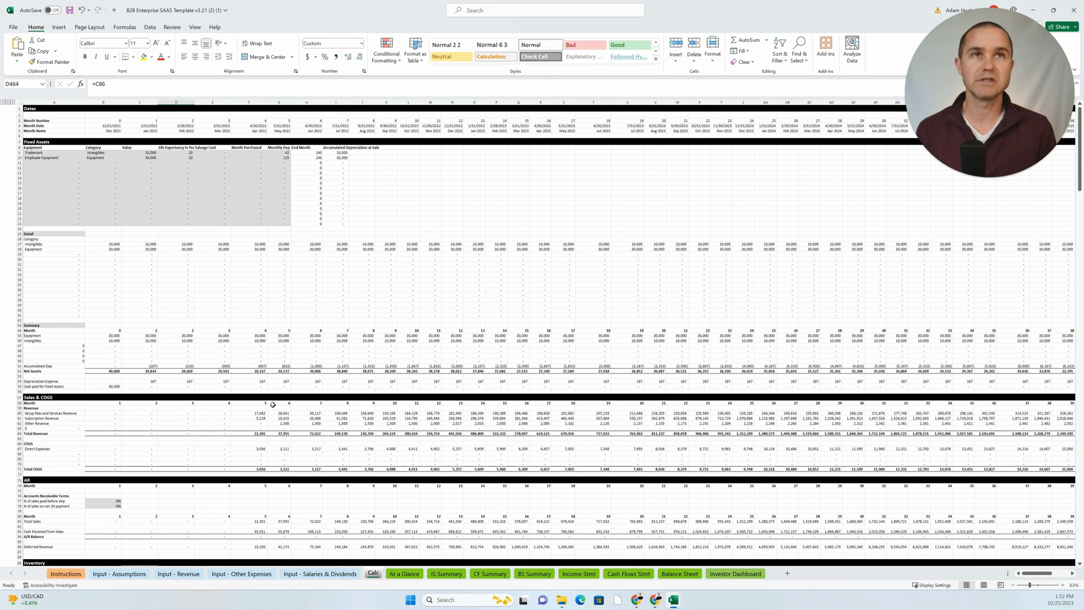
pyautogui.scroll(-10, 415, 455)
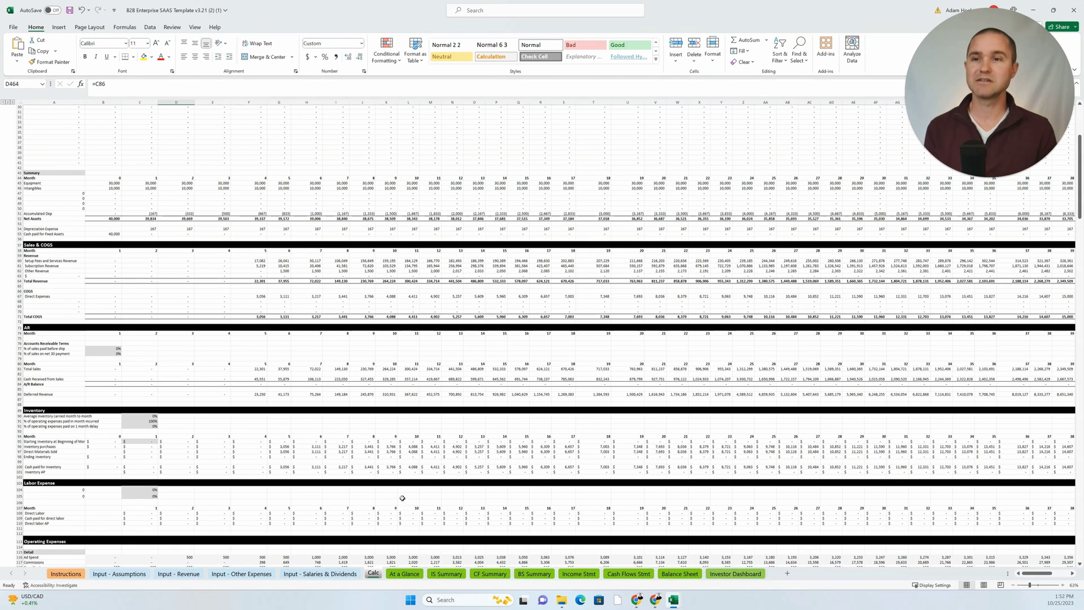
pyautogui.rightClick(370, 576)
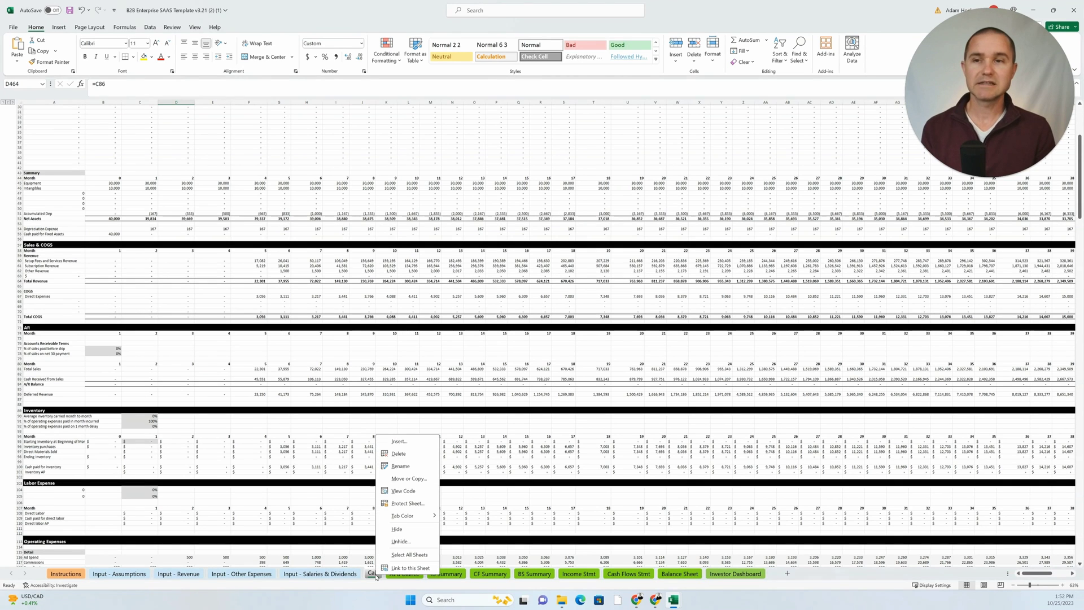
pyautogui.click(400, 529)
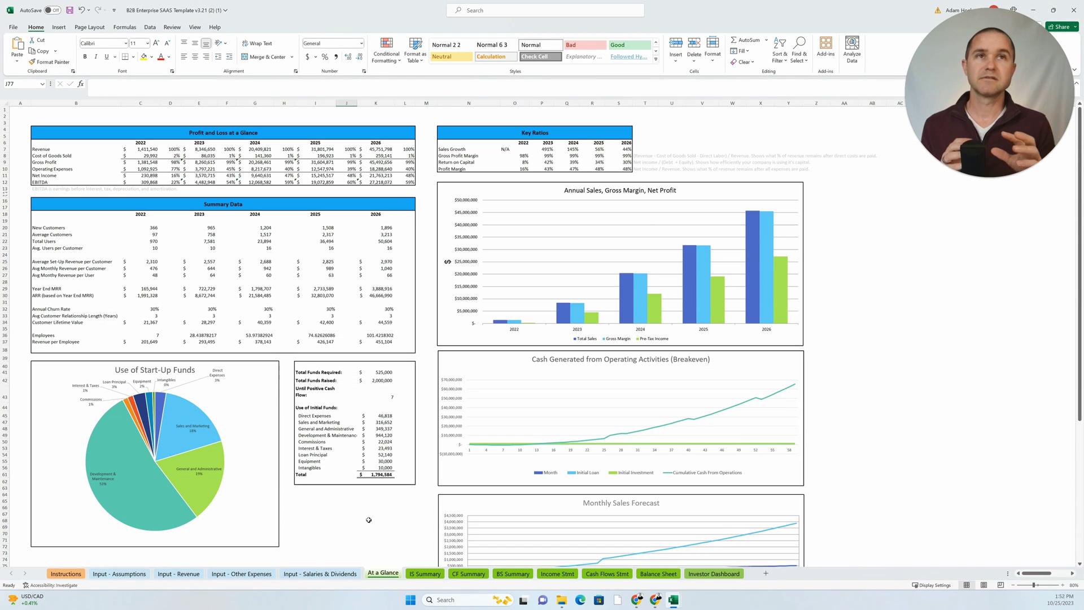